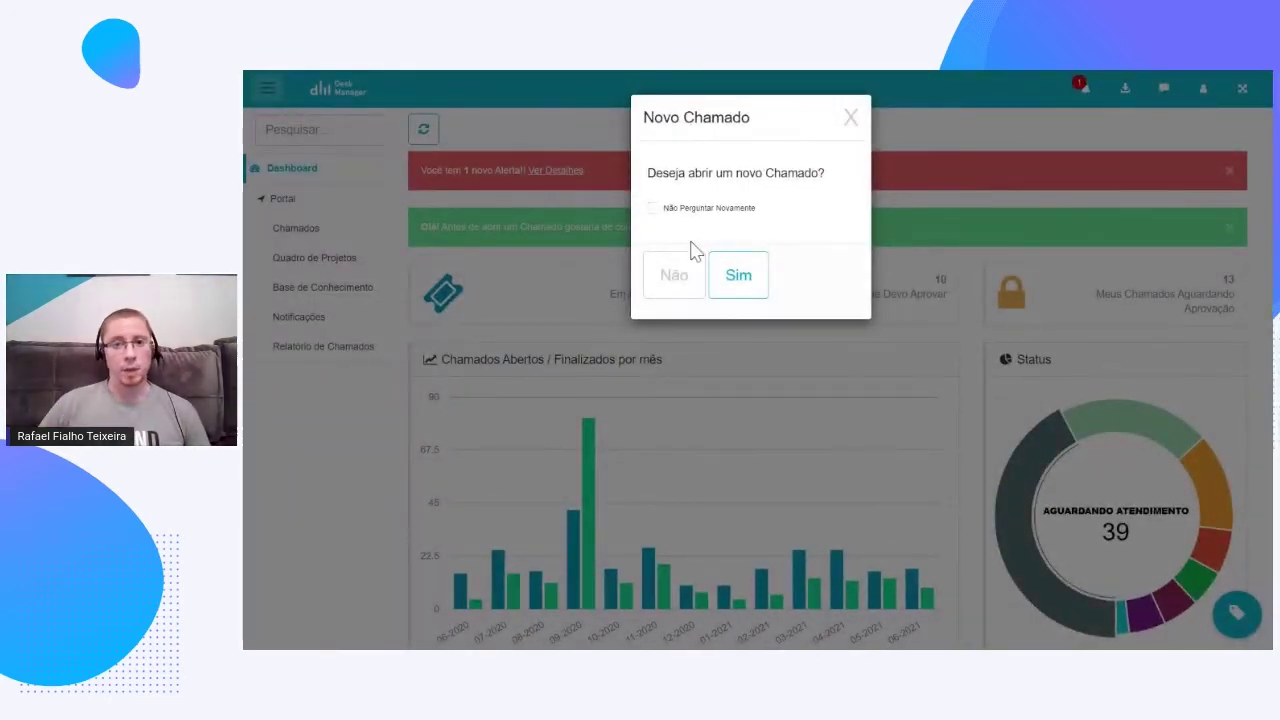
- Start a new ticket and look over the department categories available for its subject
click(744, 274)
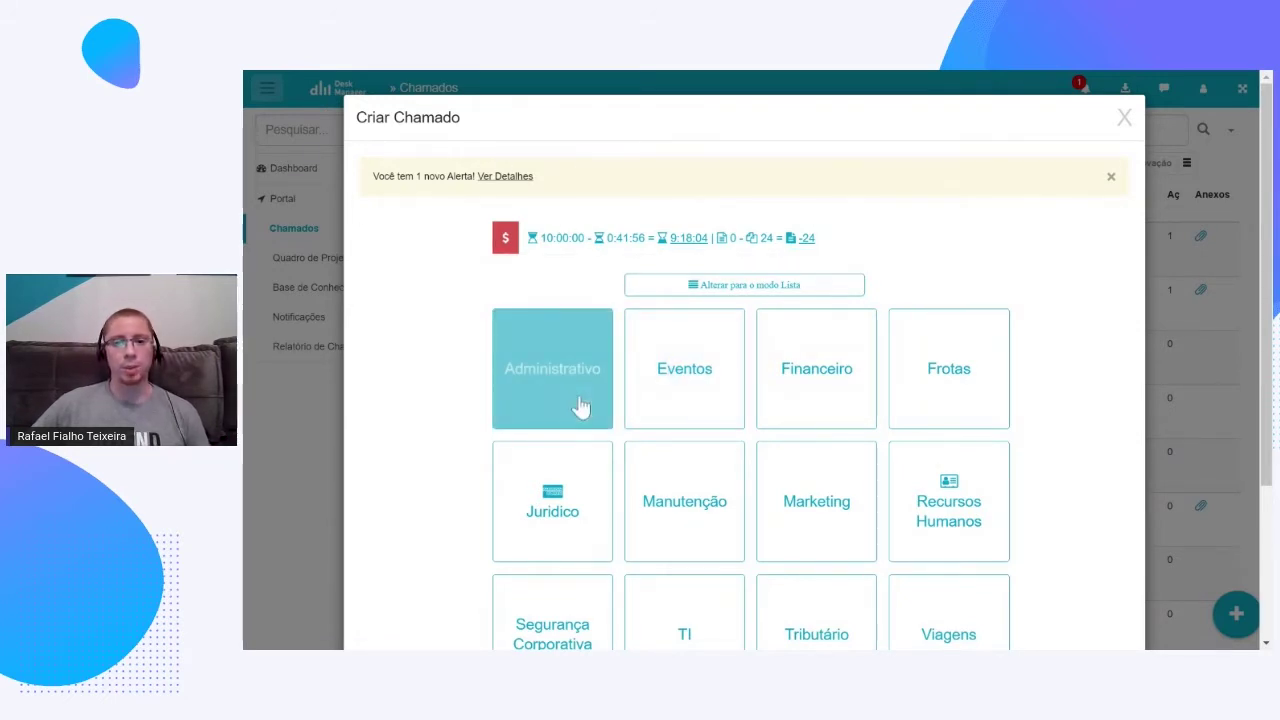
click(696, 362)
scroll(697, 360, down, 2)
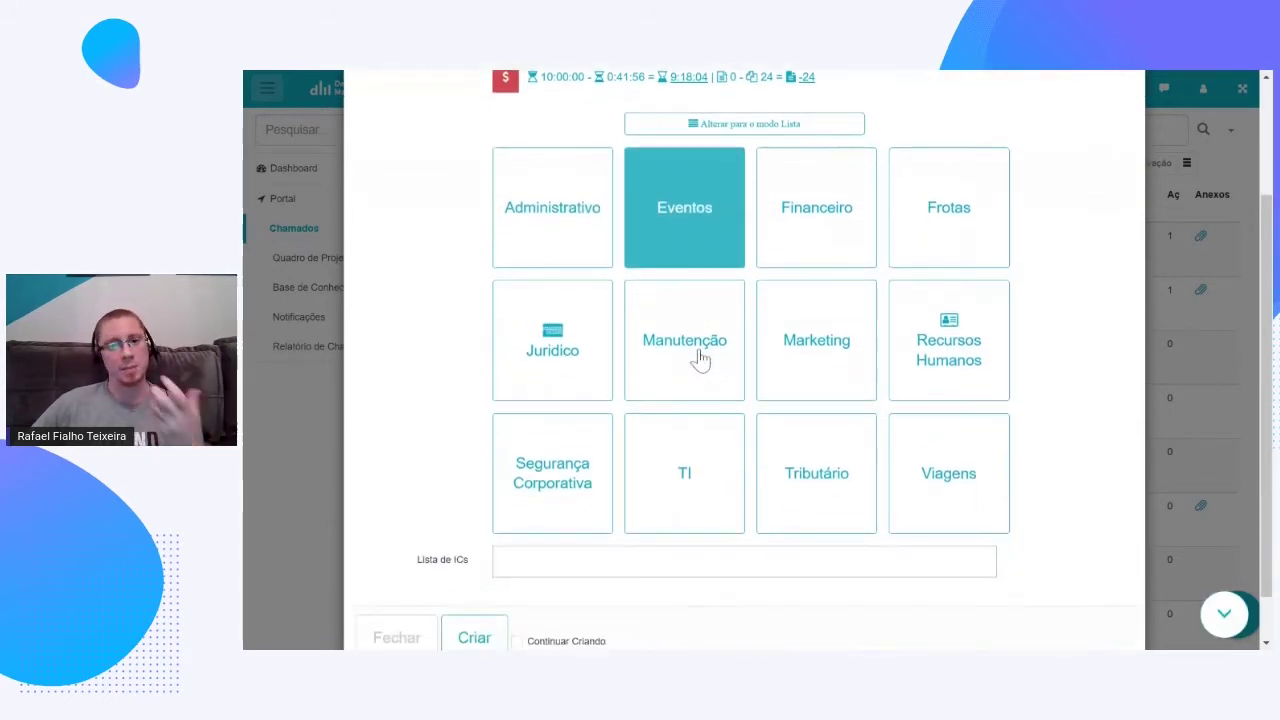
click(700, 360)
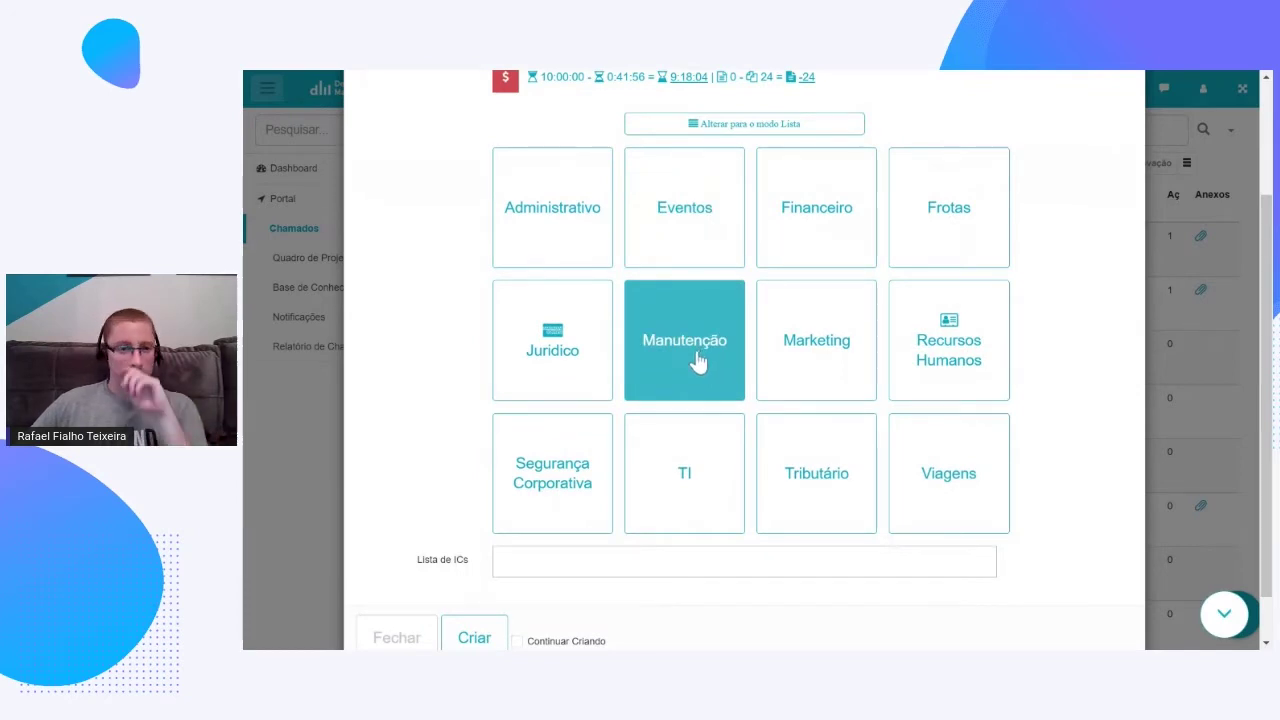
click(655, 250)
click(607, 247)
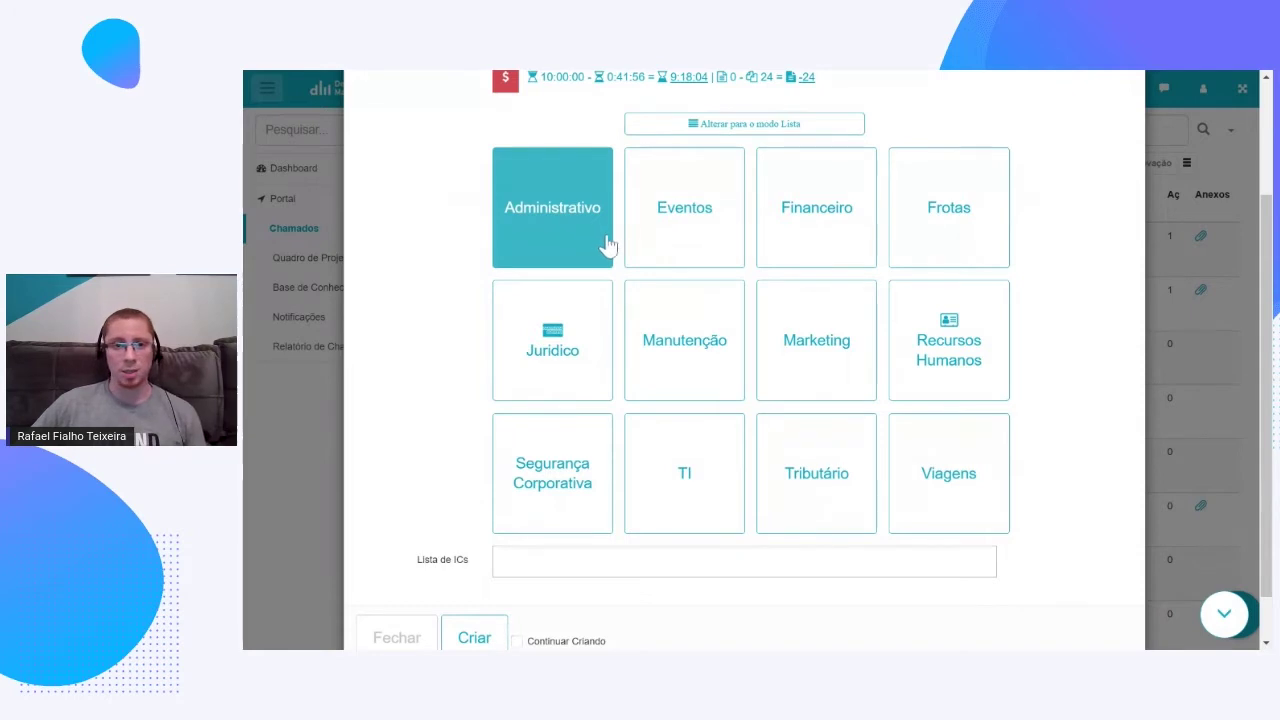
click(800, 337)
scroll(729, 251, down, 1)
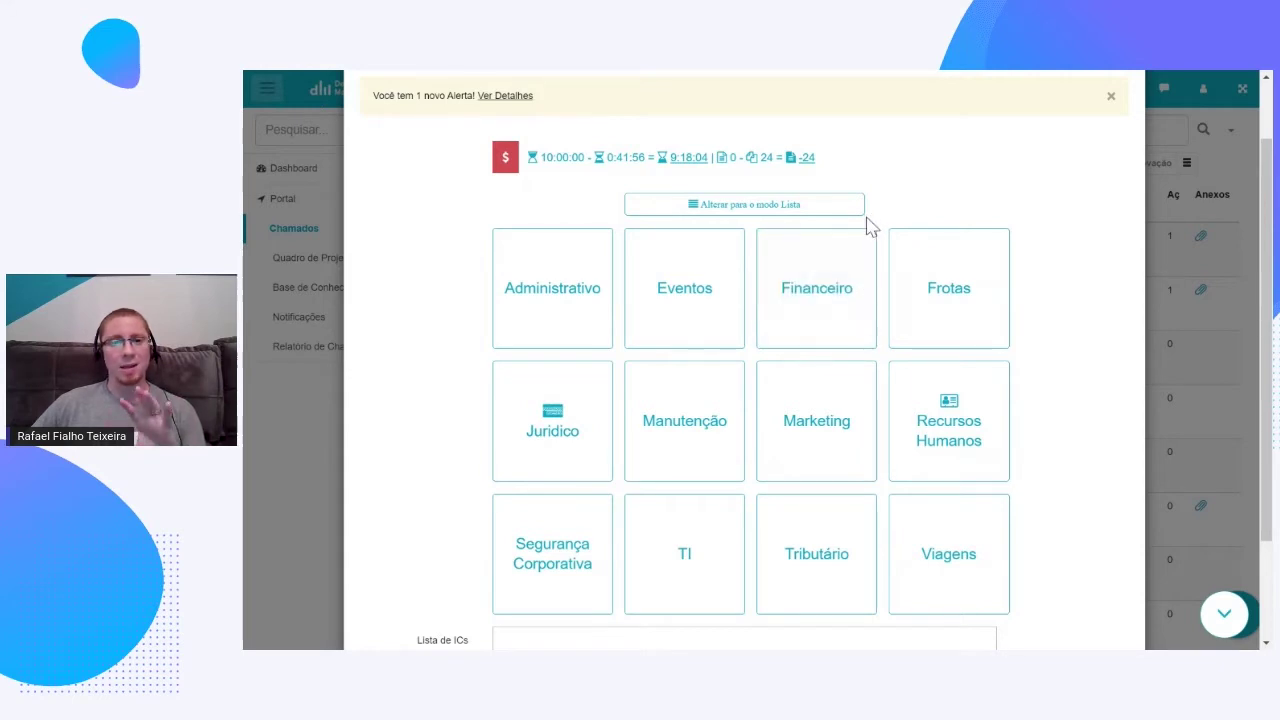
- Choose Financeiro » Contas a Pagar » Solicitação Comprovante de Pagamento as the subject, and return to the Contas a Pagar options
click(826, 280)
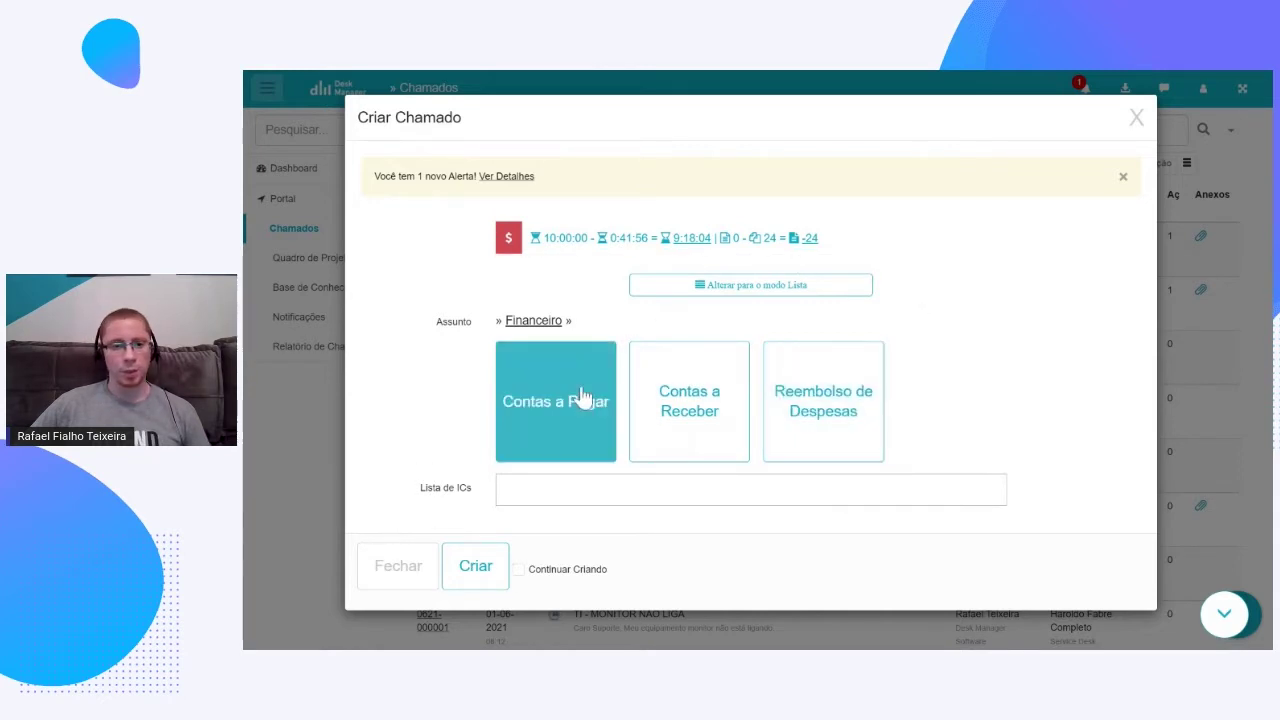
click(540, 400)
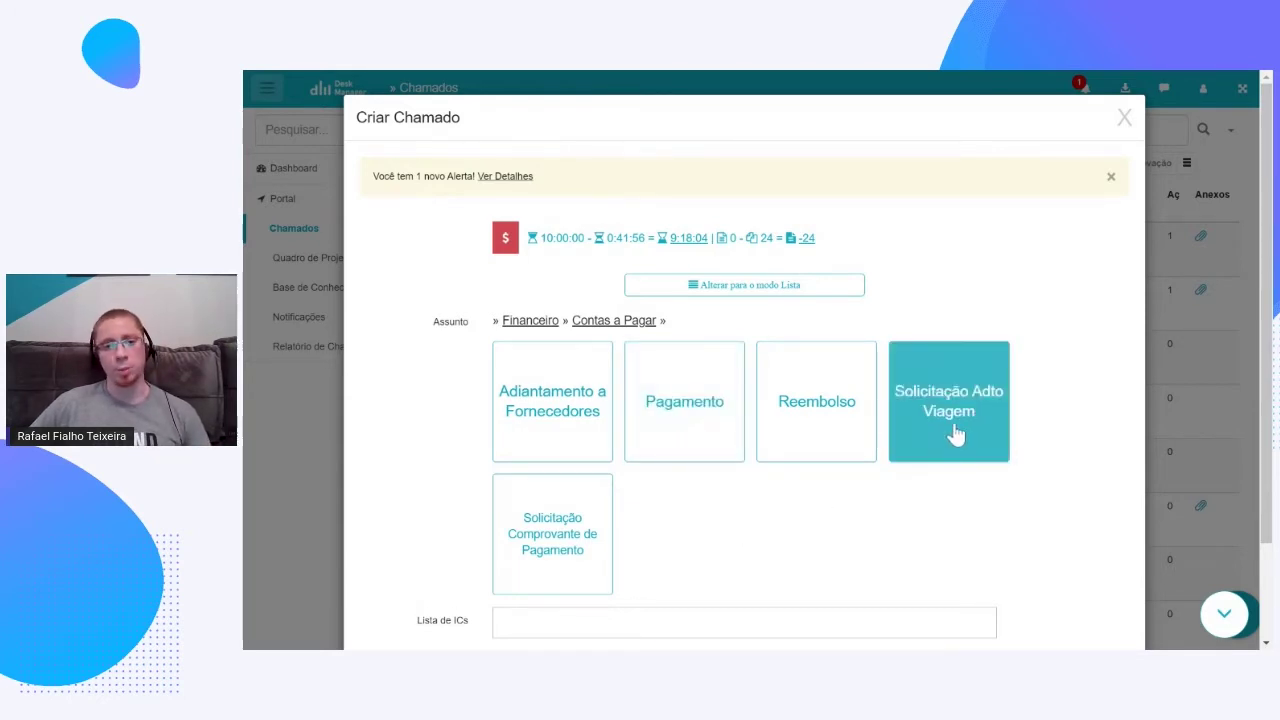
click(580, 546)
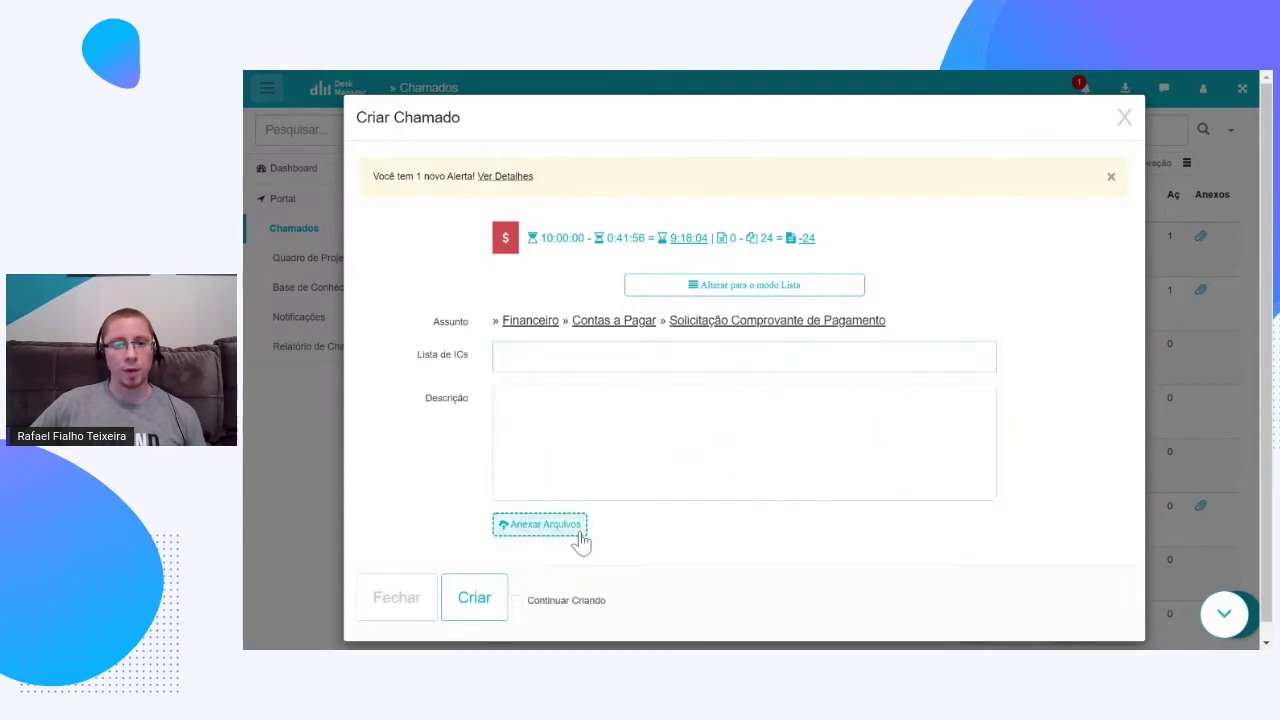
click(591, 322)
click(558, 385)
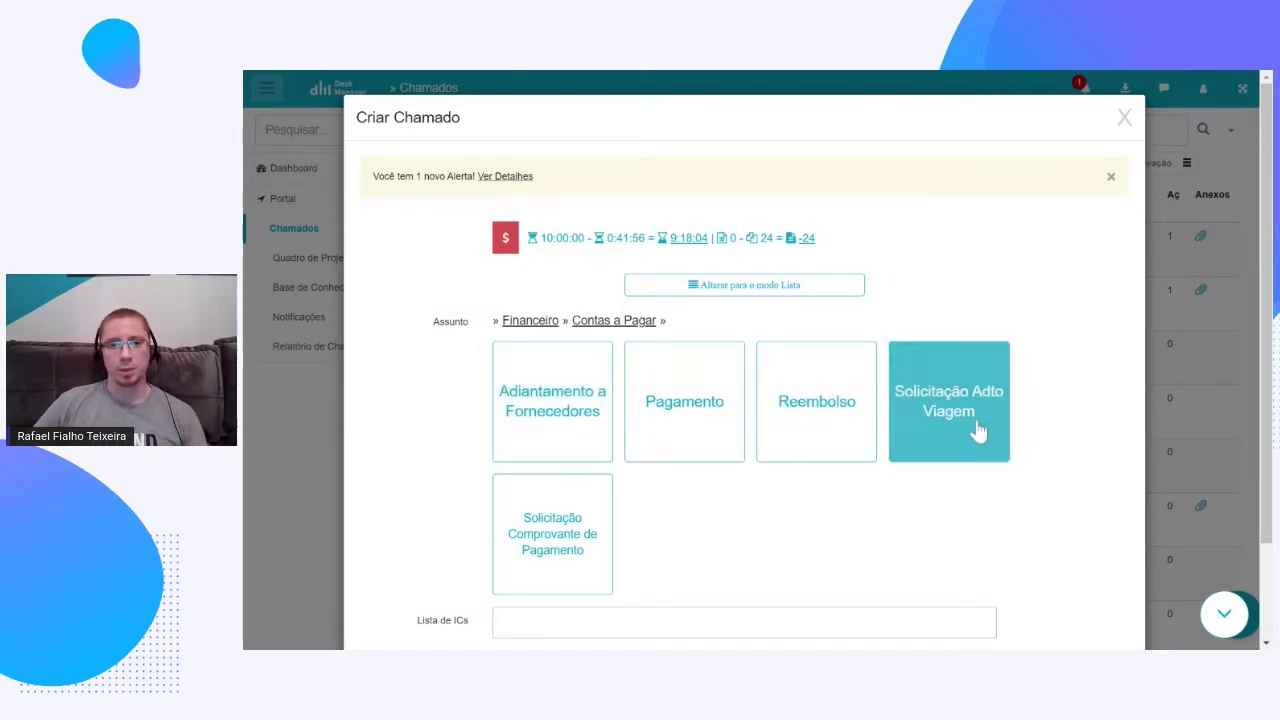
- Go back to the main categories and view the subject options under Financeiro » Contas a Receber
click(538, 322)
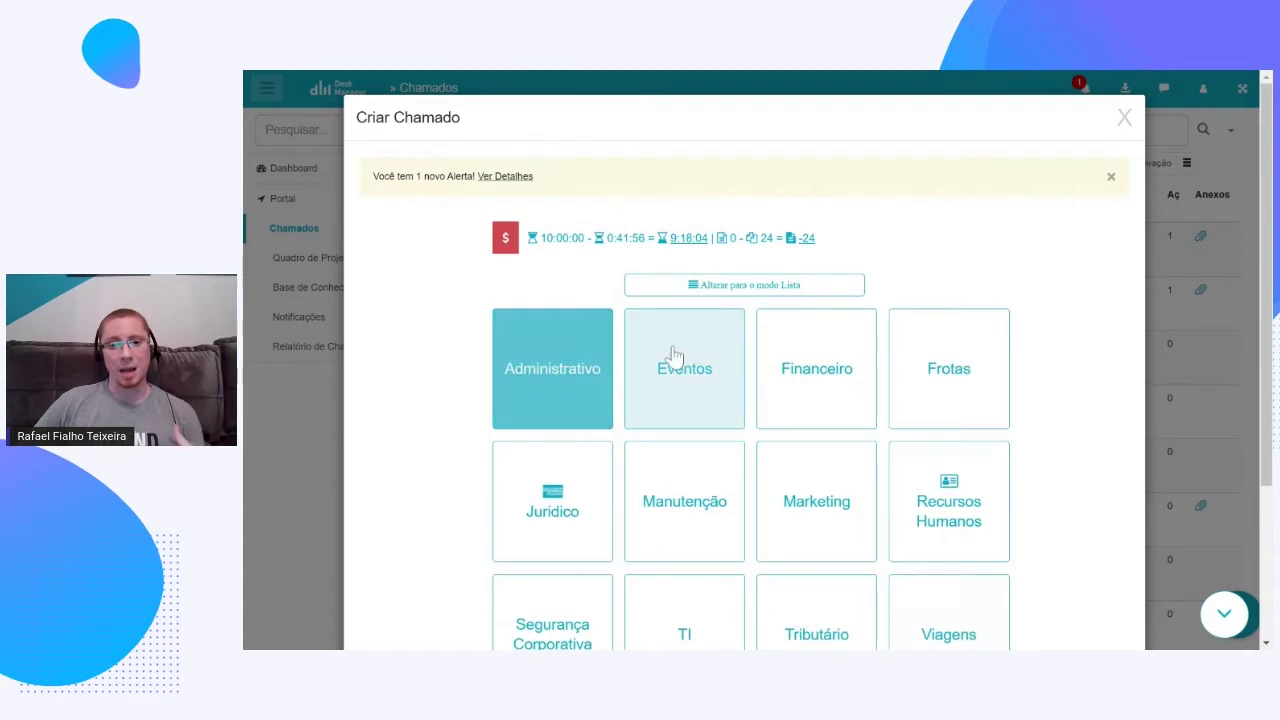
click(778, 353)
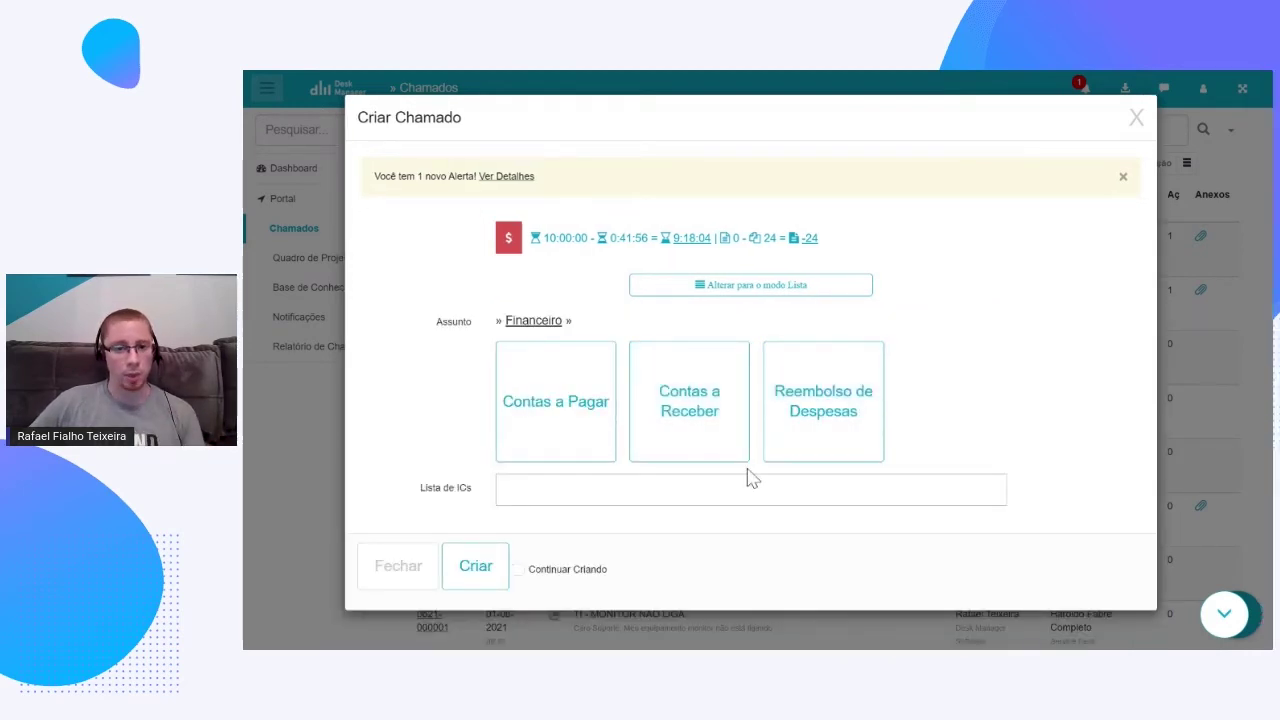
click(720, 440)
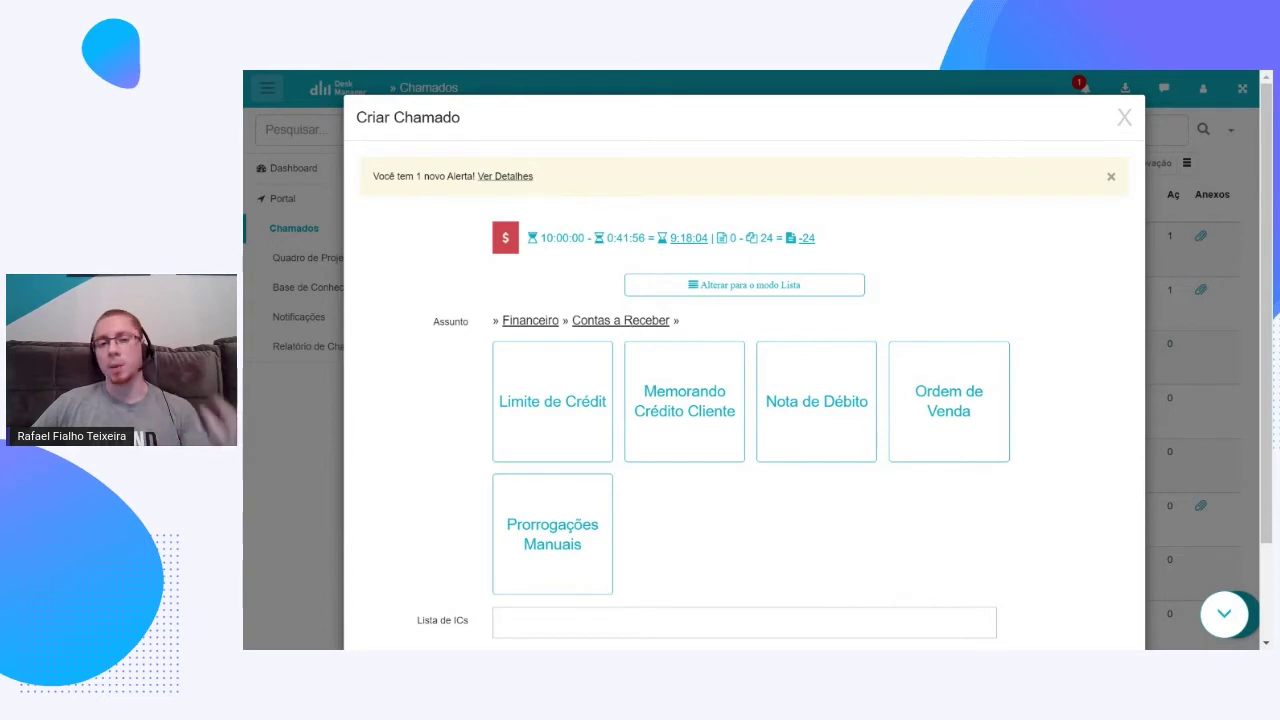
- Change the ticket's subject to Financeiro » Contas a Pagar » Adiantamento a Fornecedores and activate the empty description field
click(530, 322)
click(803, 375)
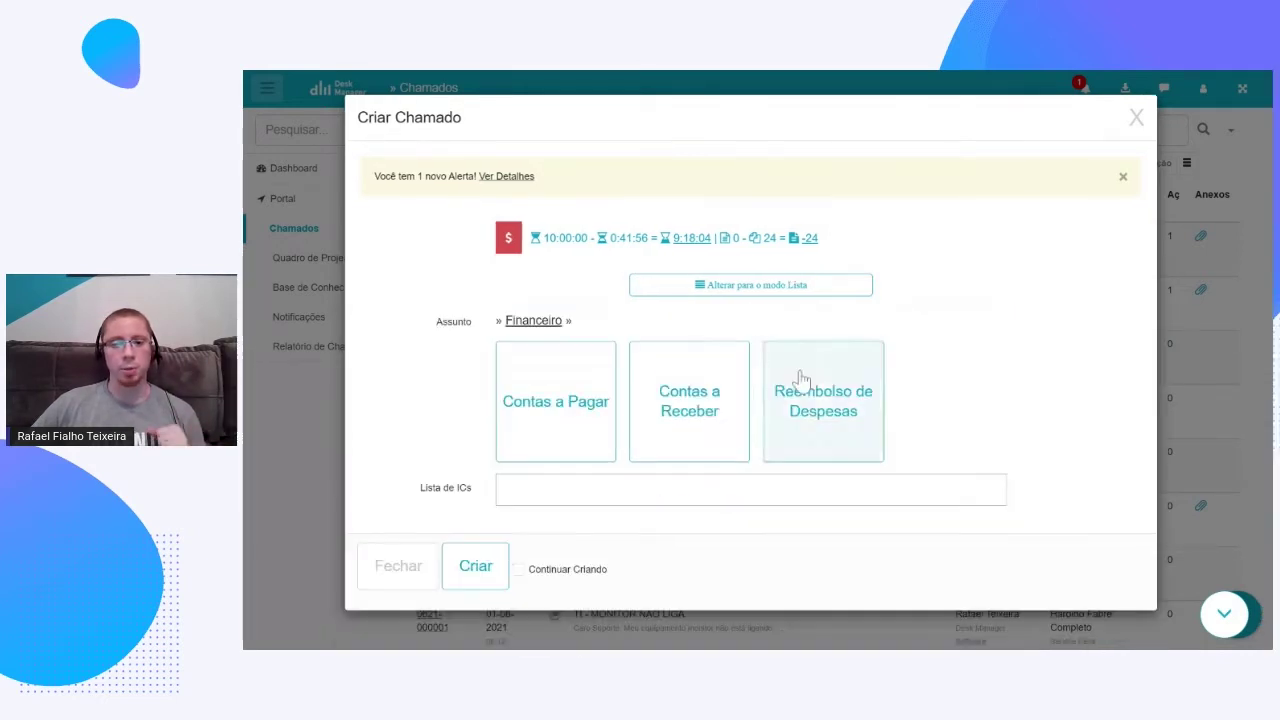
click(578, 420)
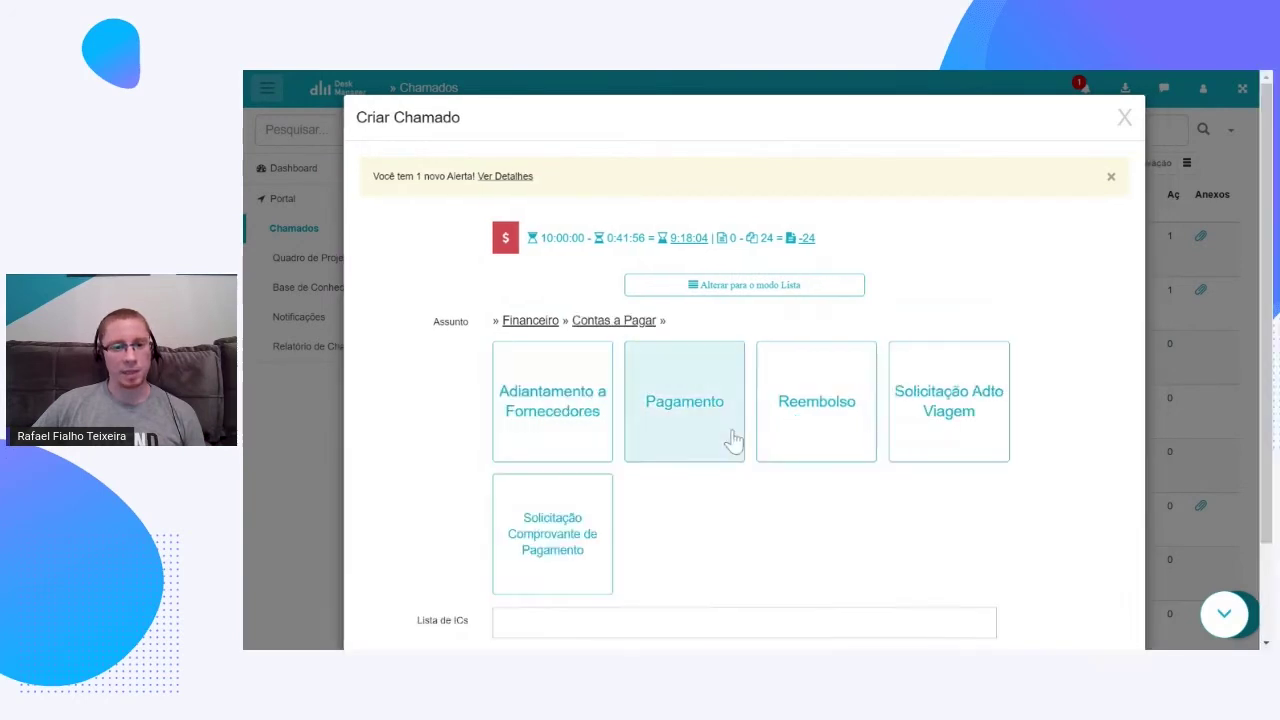
click(591, 429)
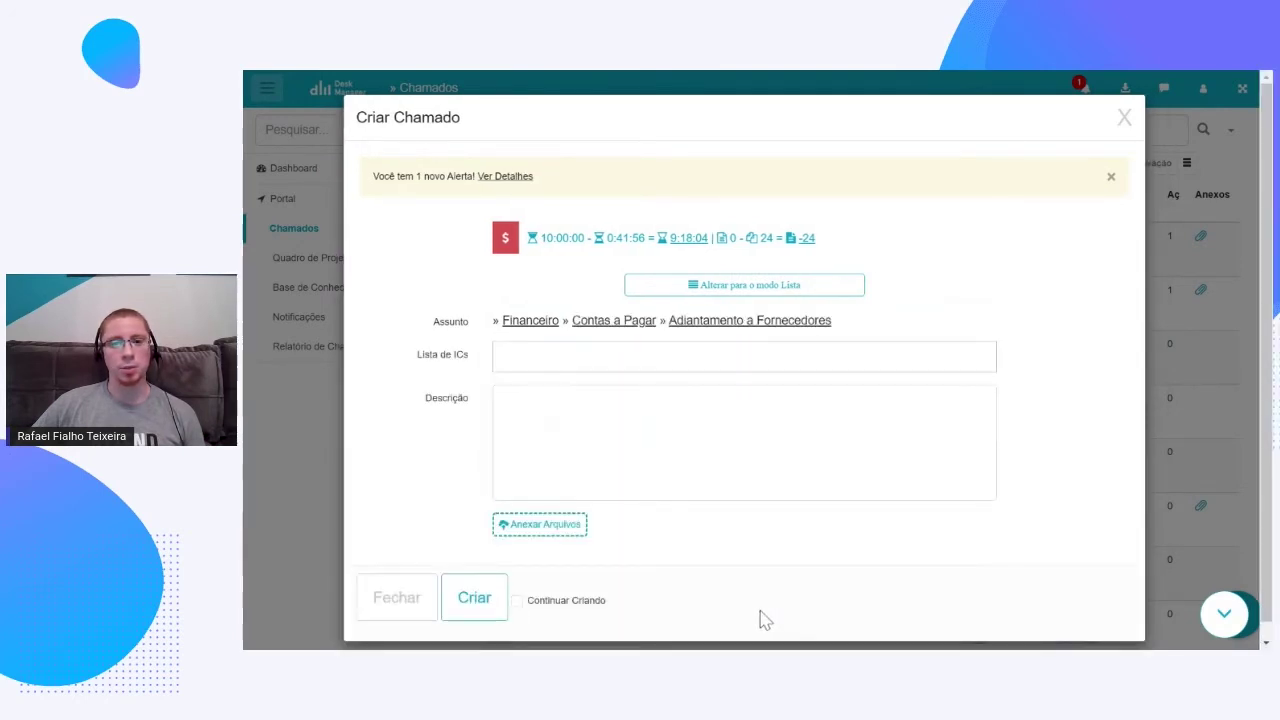
click(752, 446)
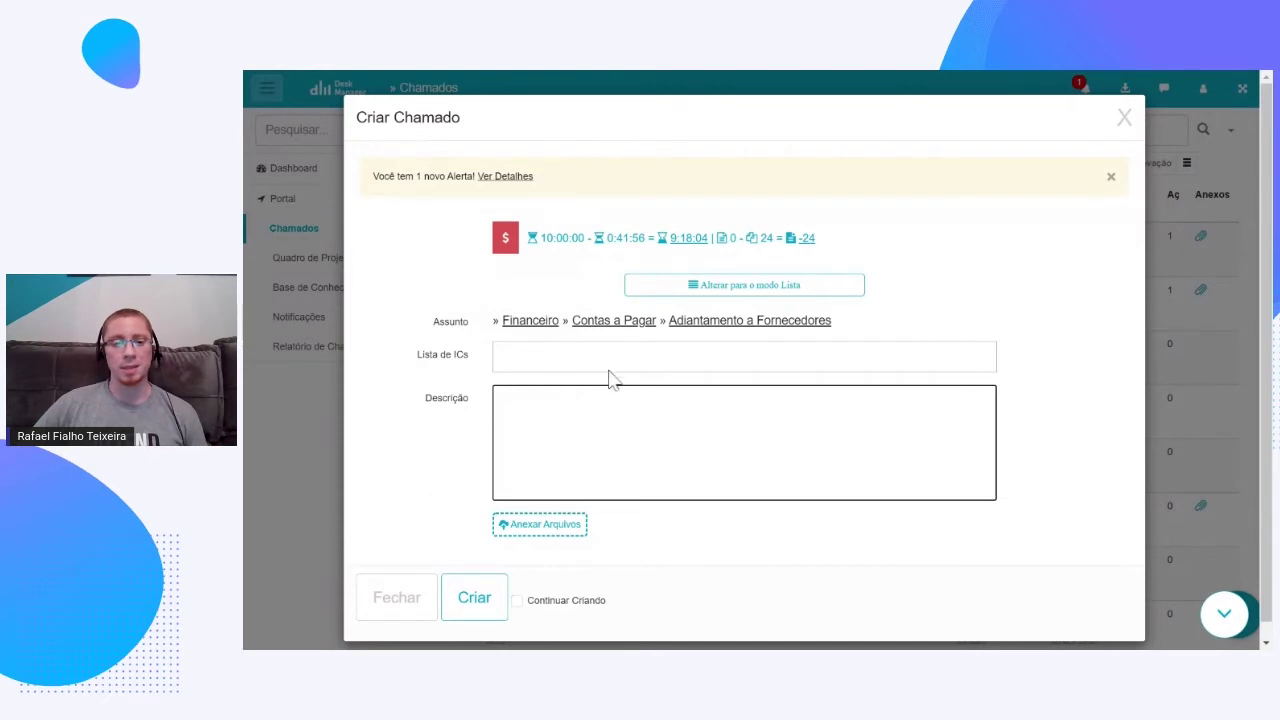
- Switch the ticket's subject to Recursos Humanos » Recrutamento & Seleção
click(533, 325)
scroll(972, 358, down, 2)
click(972, 358)
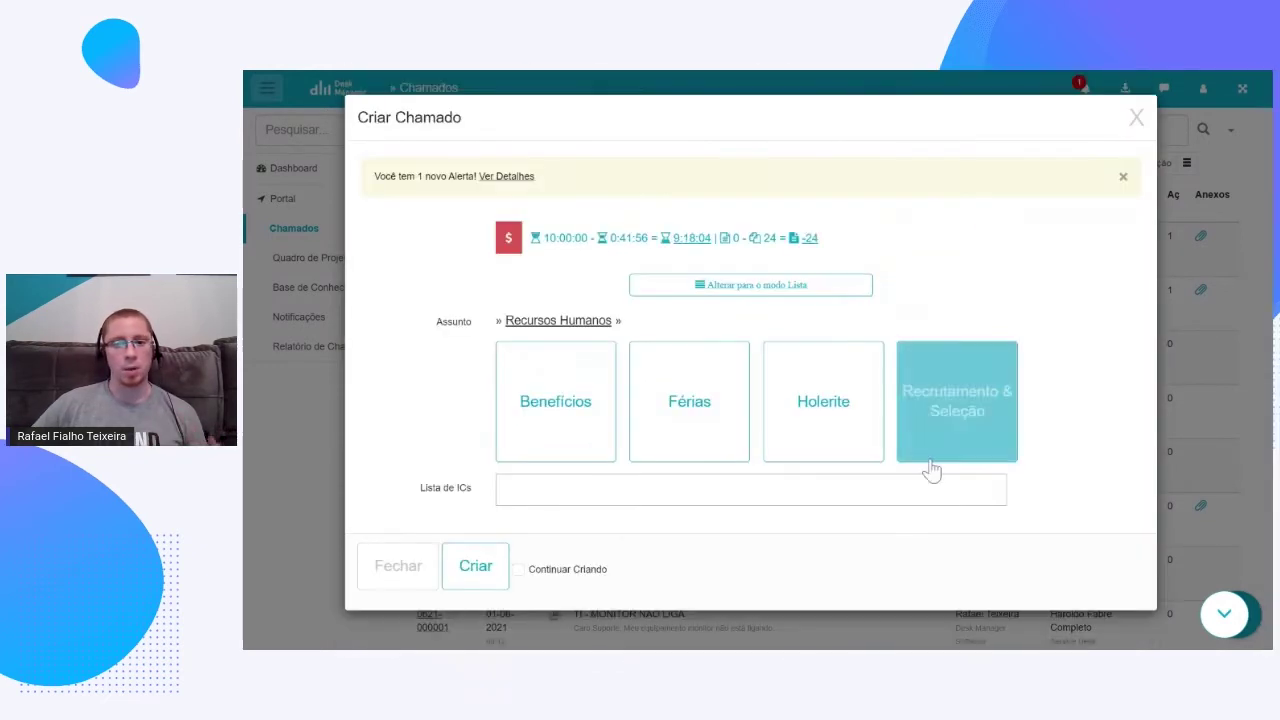
click(962, 428)
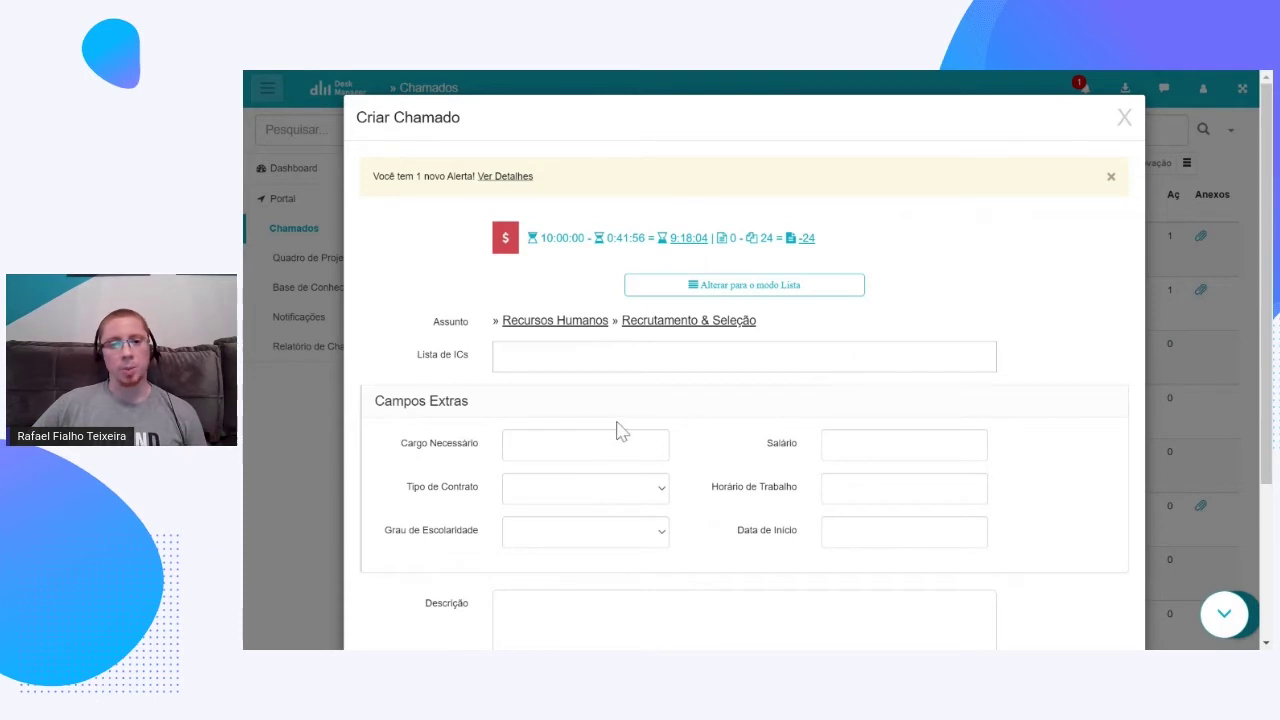
- Set the ticket's subject back to Financeiro » Contas a Pagar » Adiantamento a Fornecedores
click(558, 323)
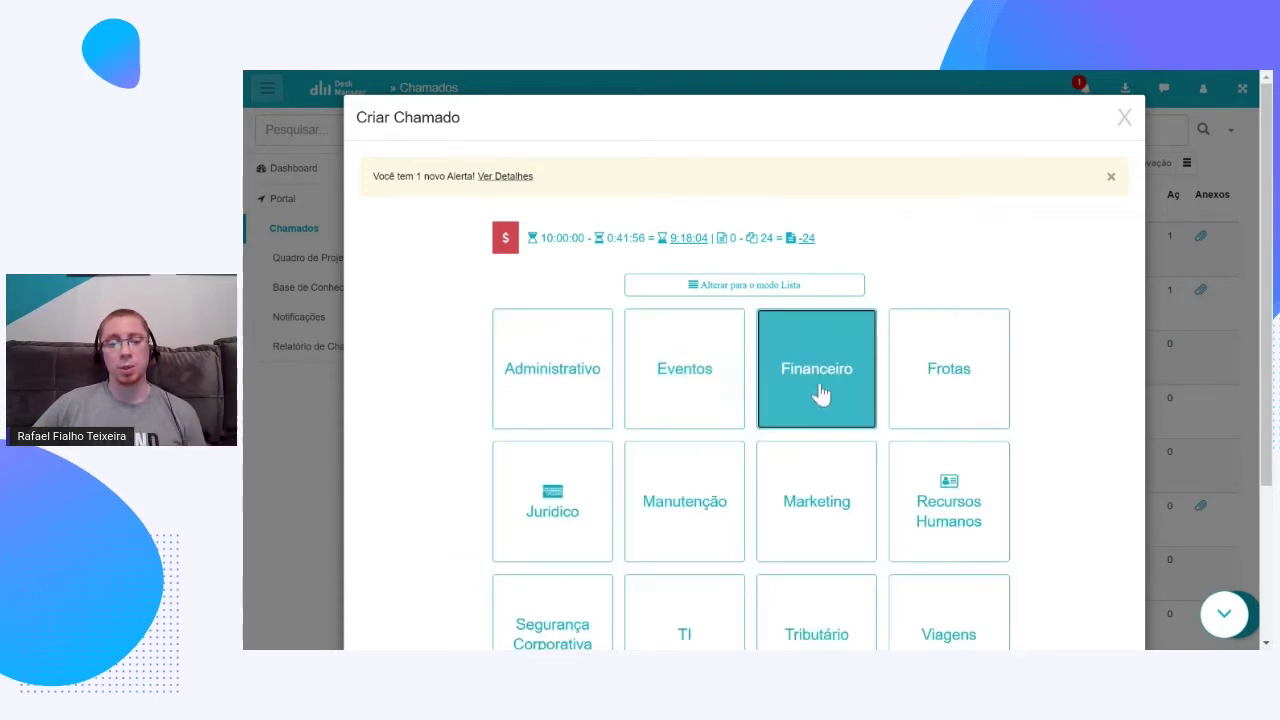
click(820, 394)
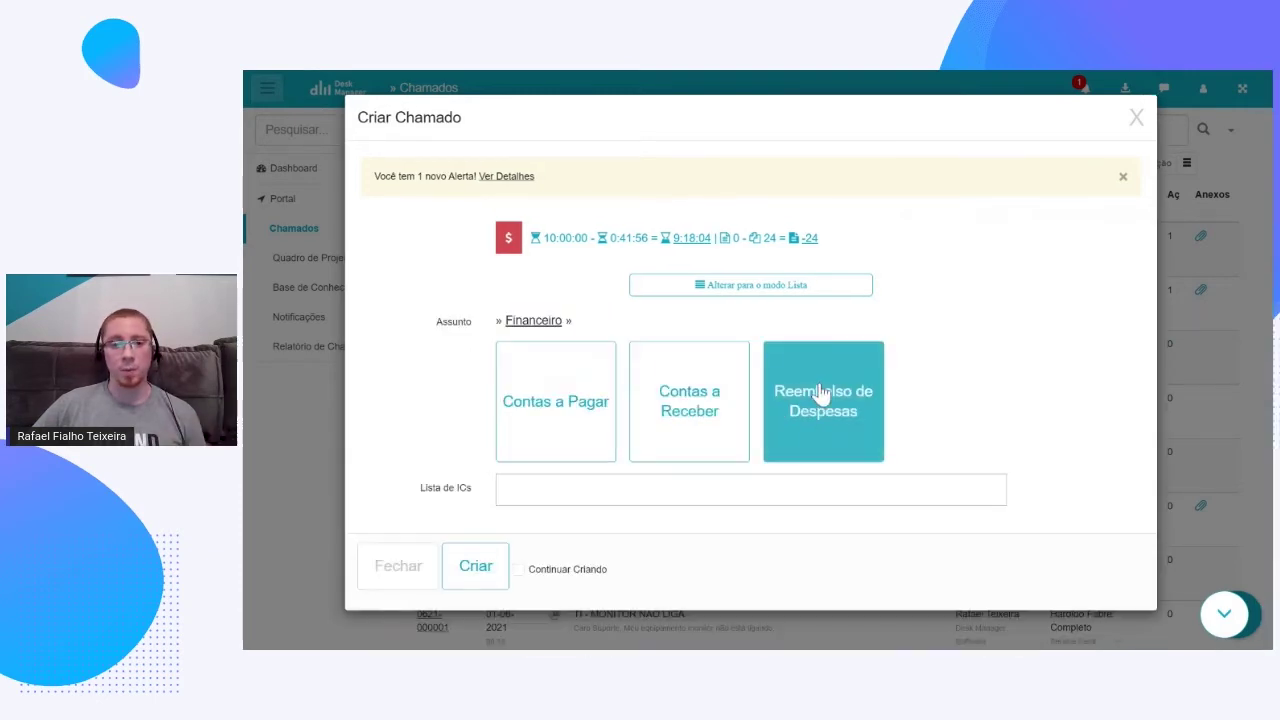
click(596, 410)
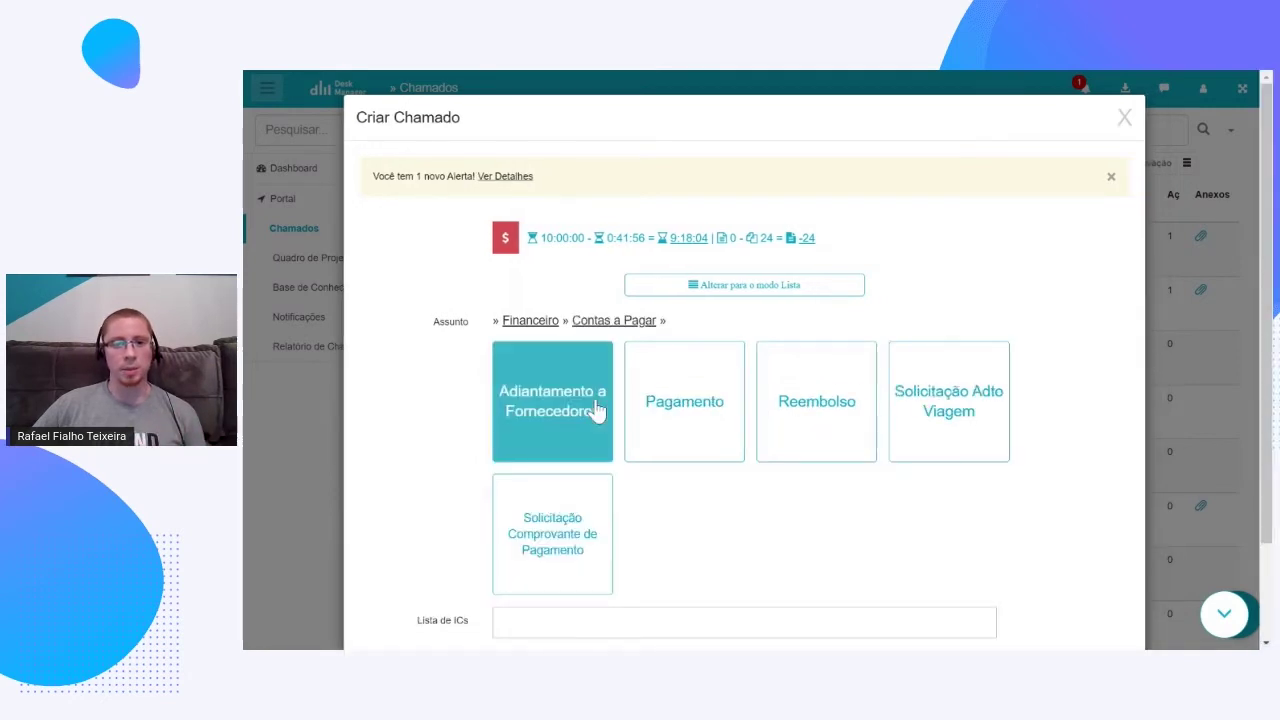
click(594, 409)
- Describe the request as "Solicito o Reembolso do Fornecedor X, pois blá blá blá" and create the ticket
click(594, 409)
text(Solicito o Remm)
key(BackSpace)
key(BackSpace)
text(embolso do Fornecedor X, po)
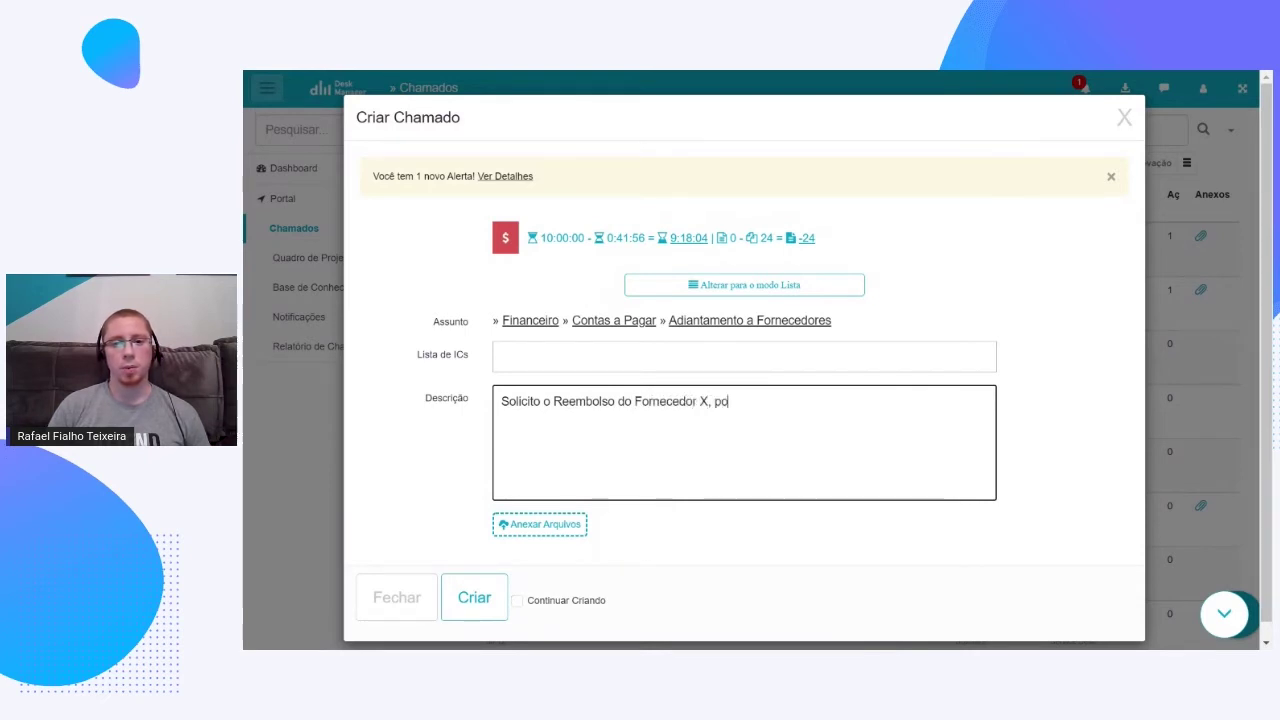
text(is blá nb)
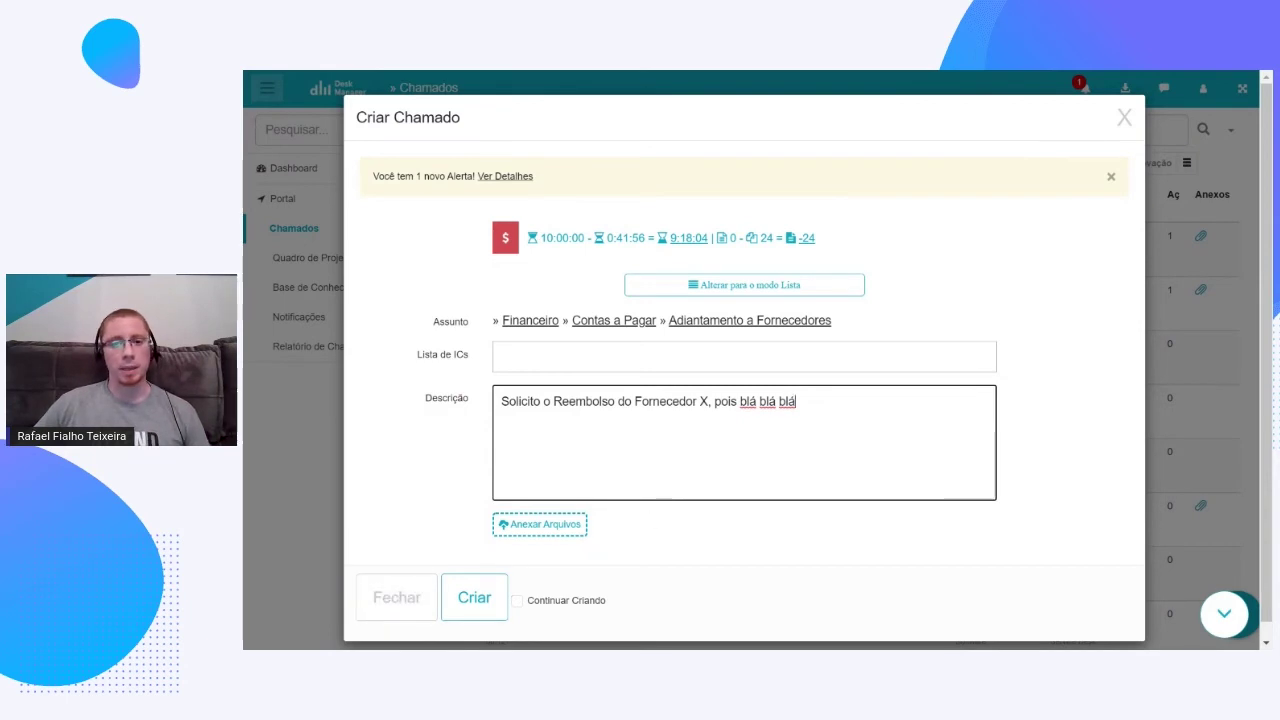
click(470, 600)
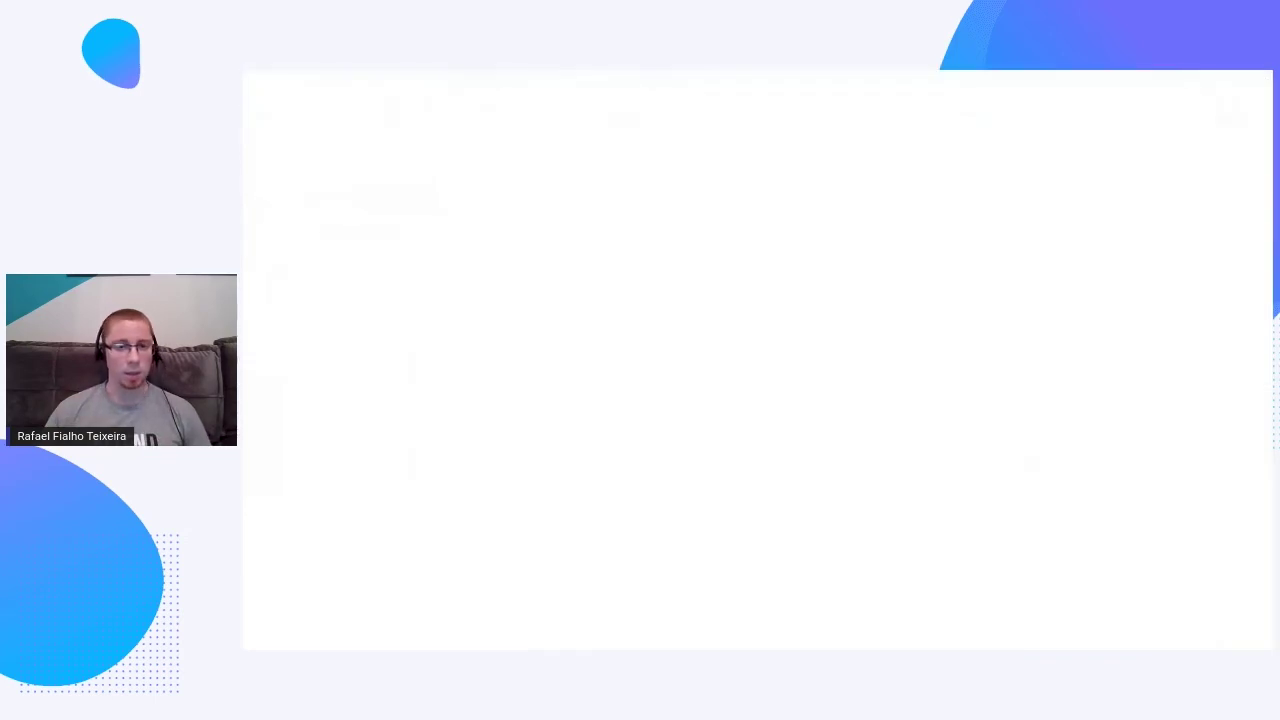
- Open and refresh the service team's ticket list, and check the SLA timing of an expired Suporte - Hardware - Firewall ticket
click(327, 230)
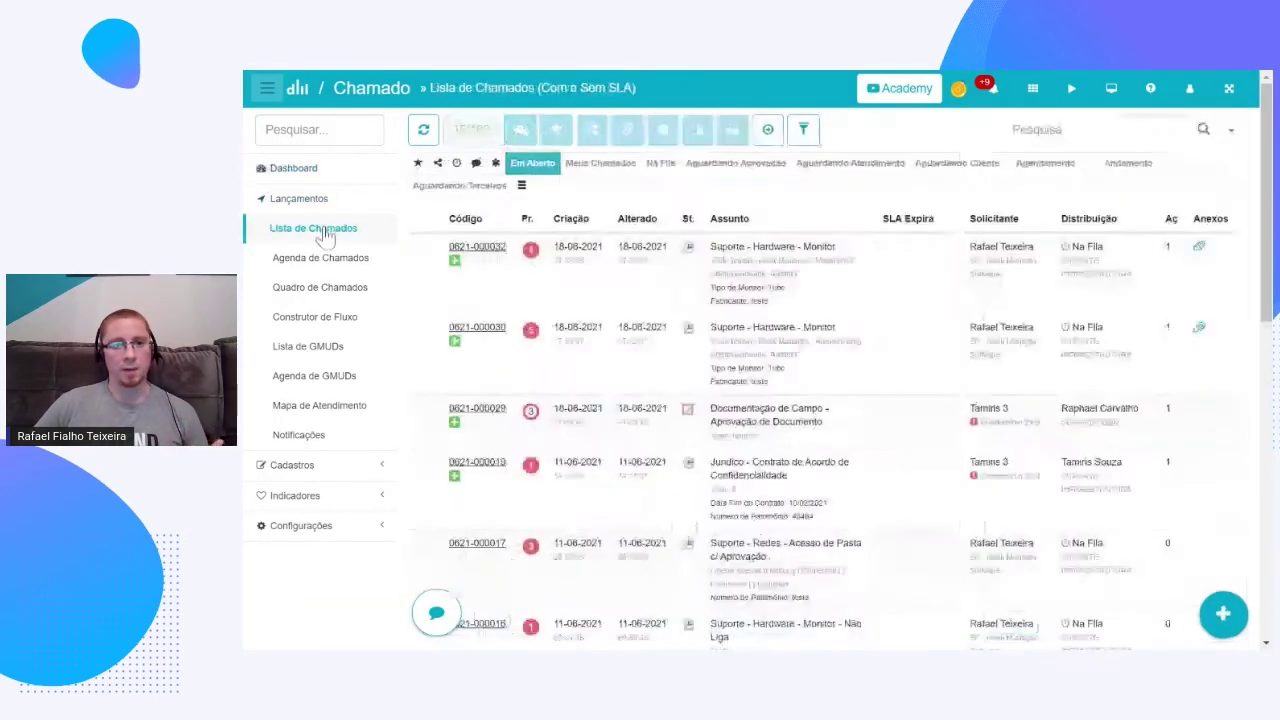
click(424, 133)
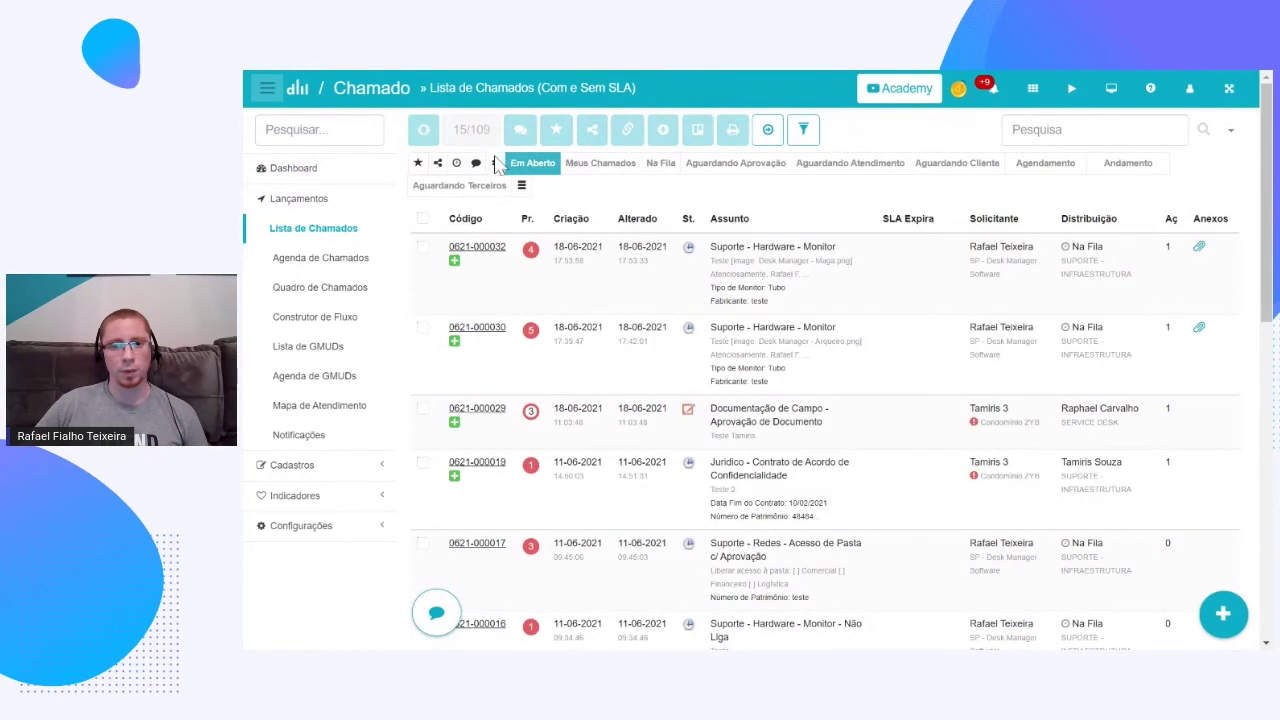
scroll(770, 275, down, 4)
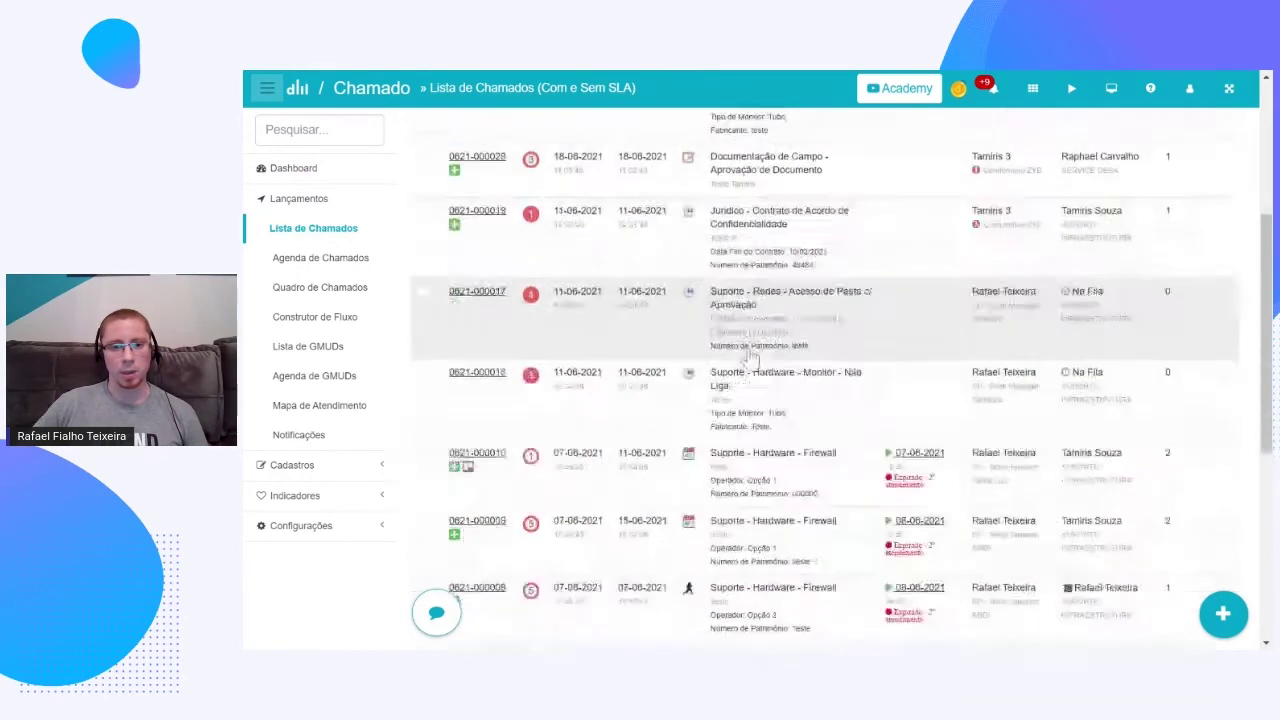
mouse_move(900, 484)
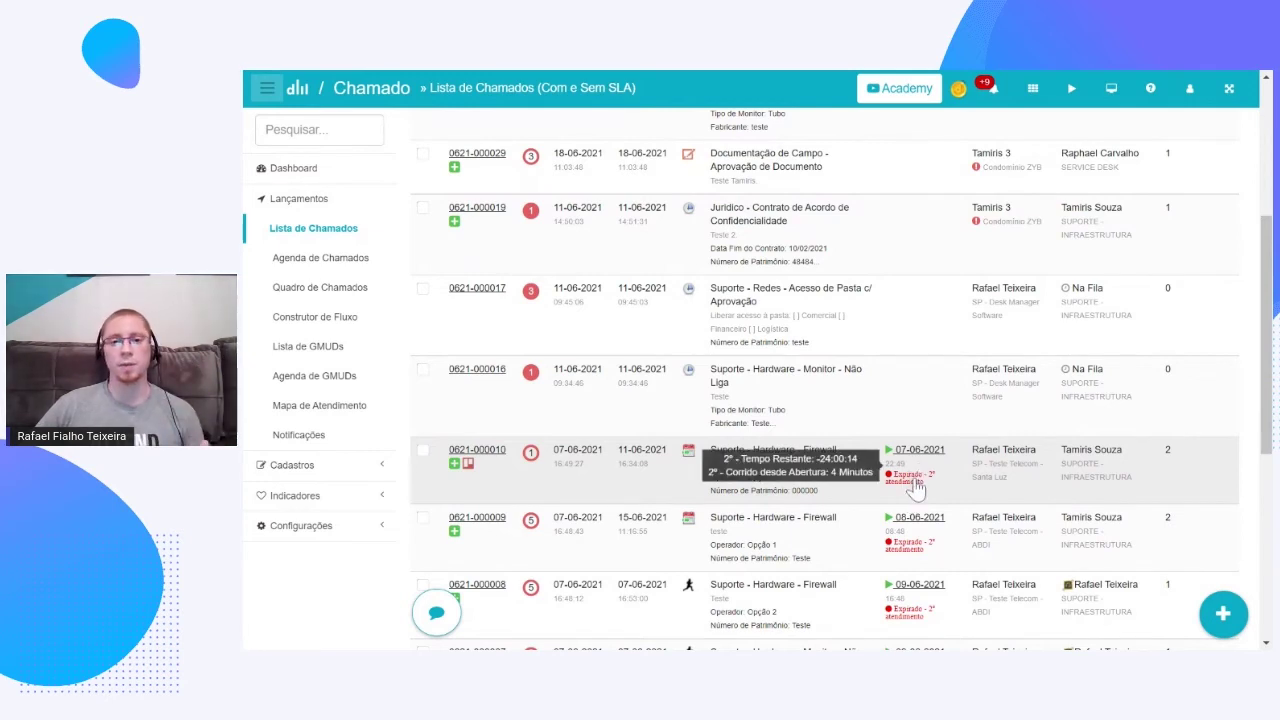
mouse_move(897, 462)
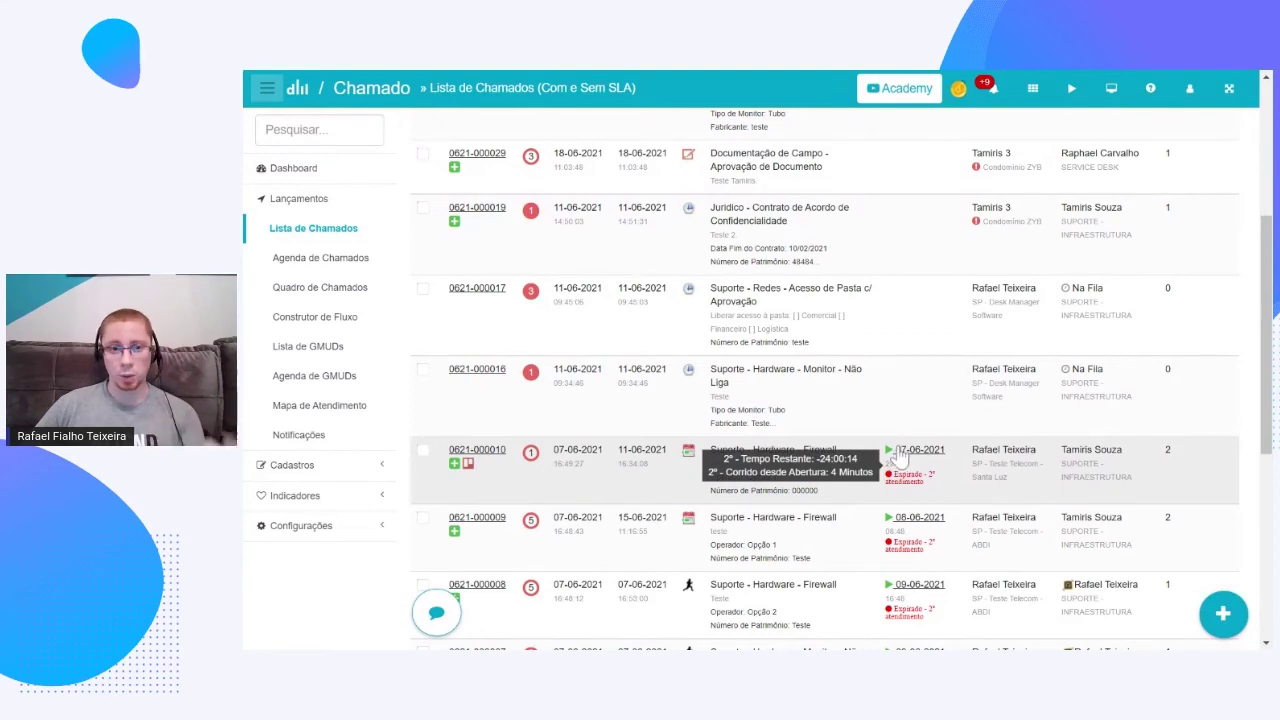
scroll(905, 485, up, 8)
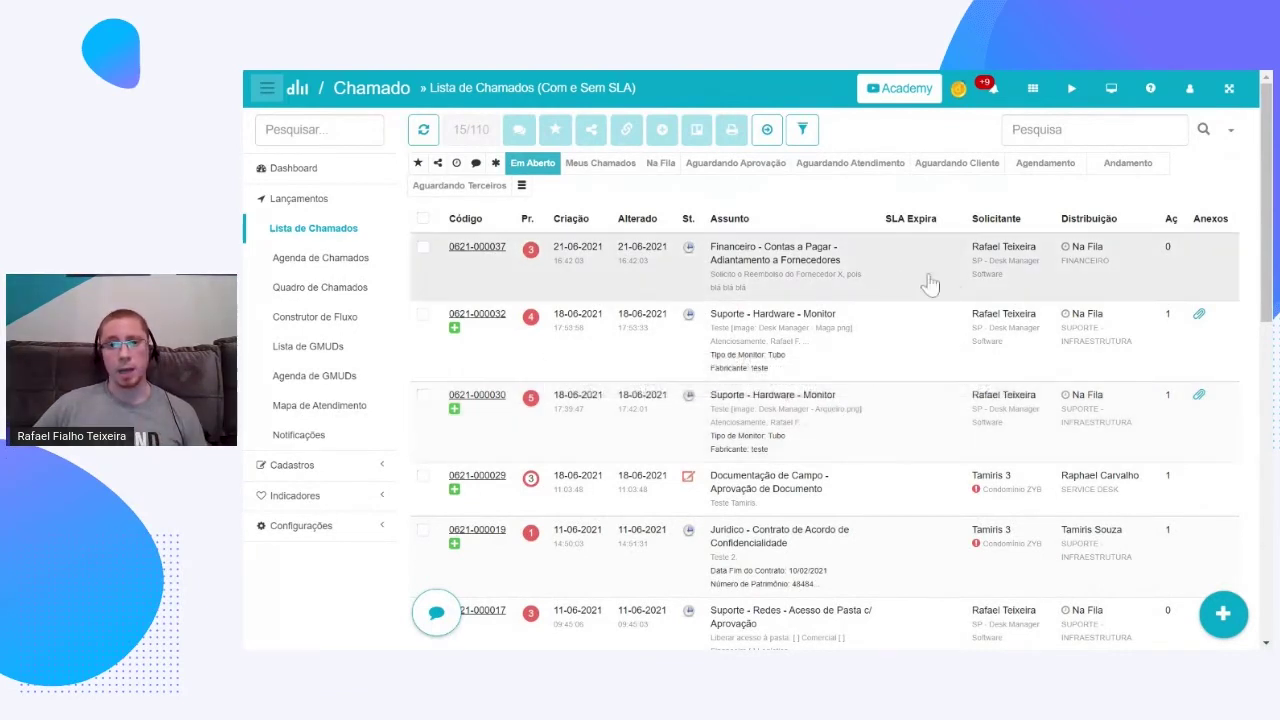
- Open the Financeiro - Contas a Pagar - Adiantamento a Fornecedores ticket and set its new action's status to ANDAMENTO
click(797, 266)
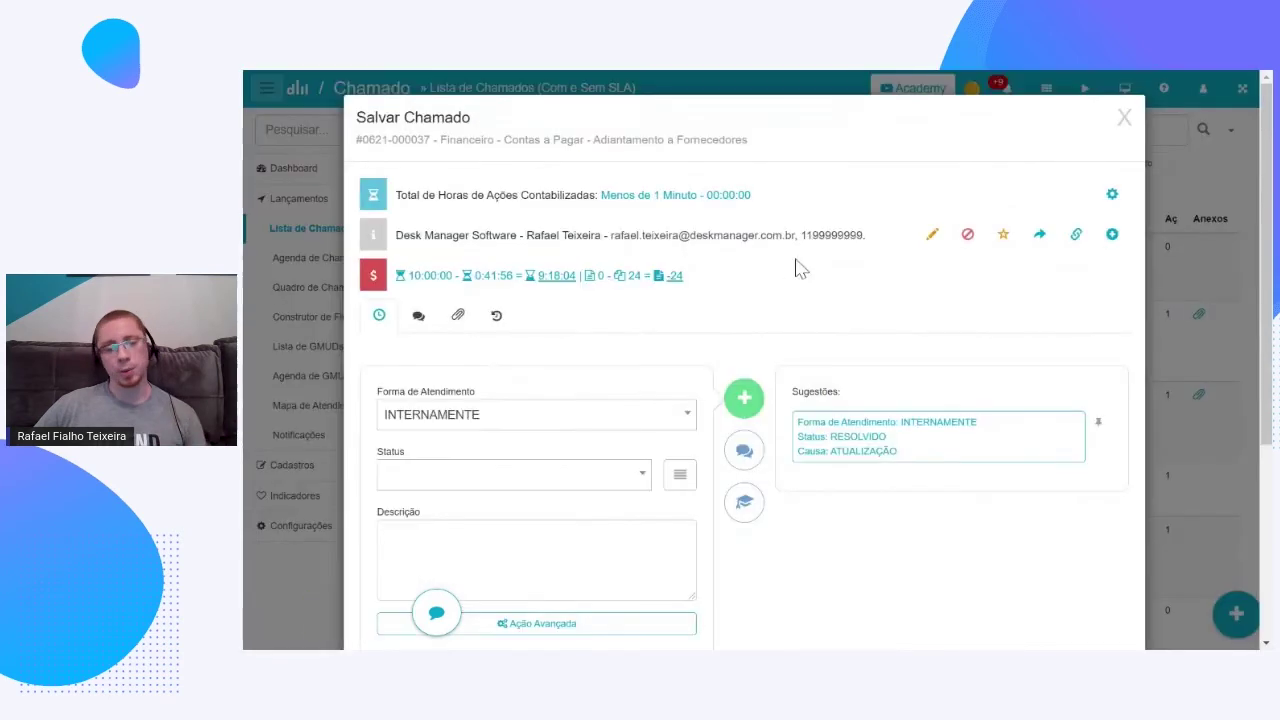
scroll(532, 362, down, 2)
click(516, 320)
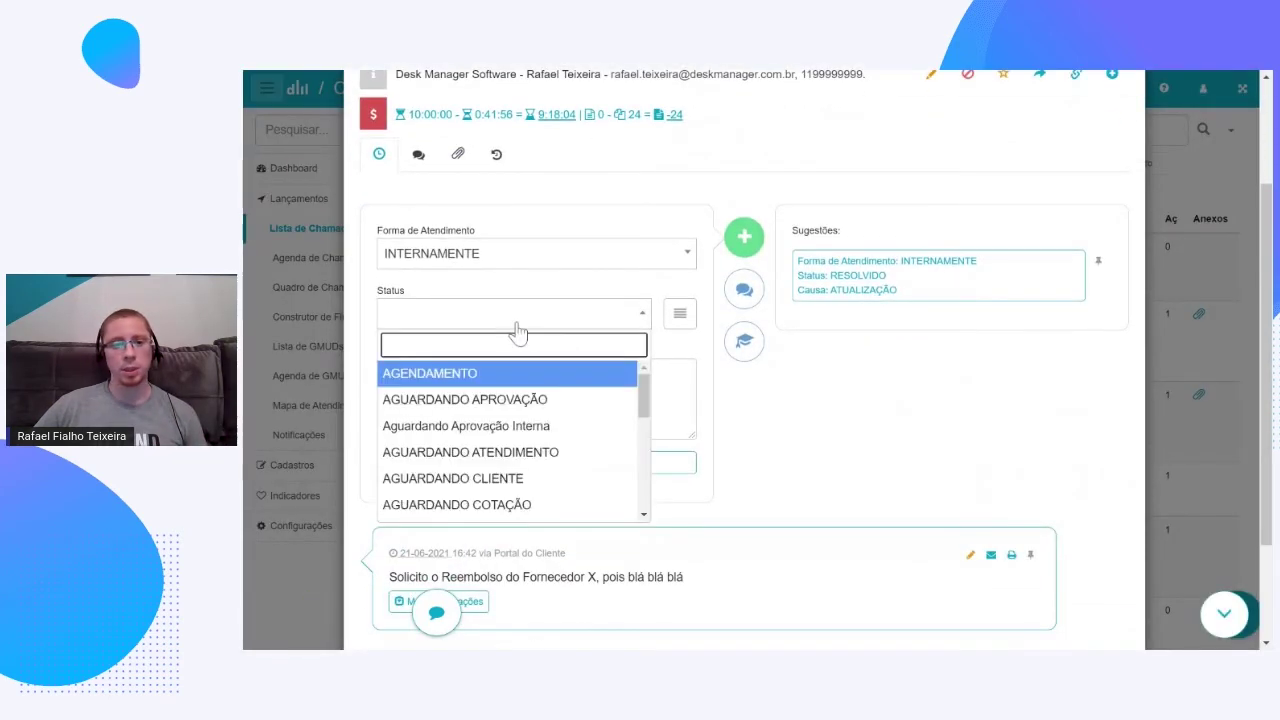
scroll(510, 390, down, 3)
click(486, 449)
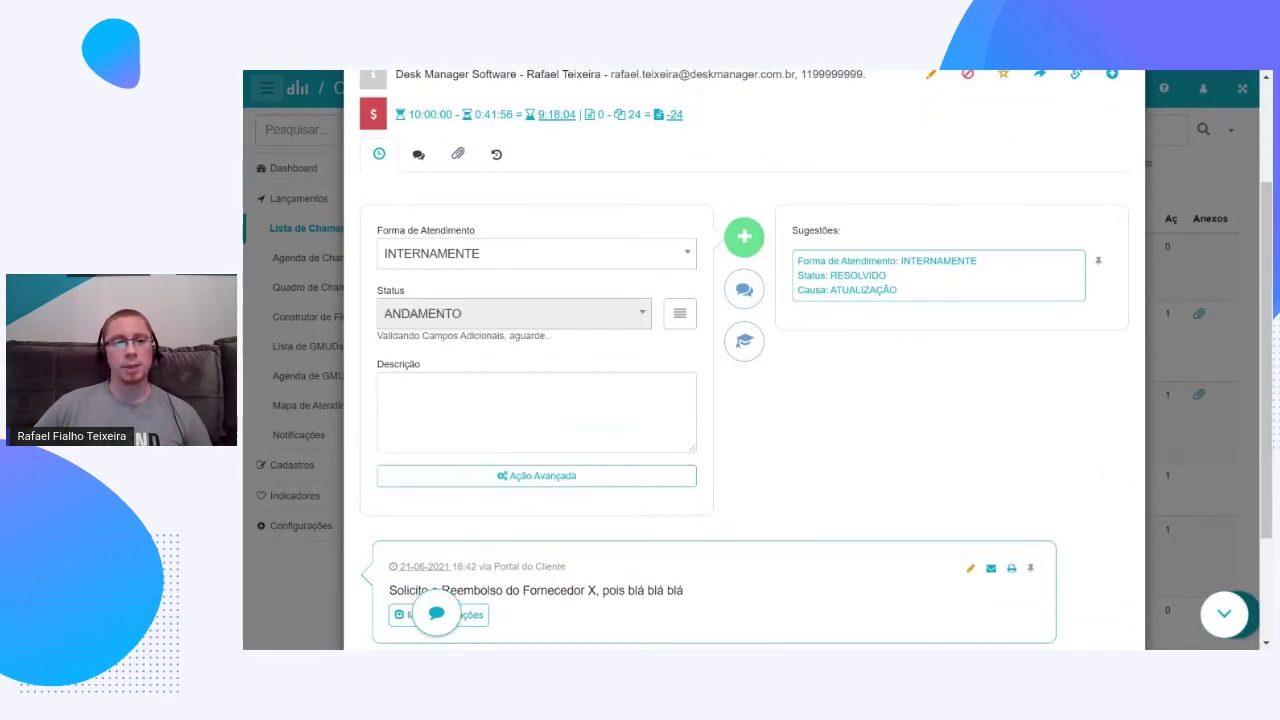
- Replace the default reply text in the action's description with "Estamos analisando"
drag(612, 374, 306, 394)
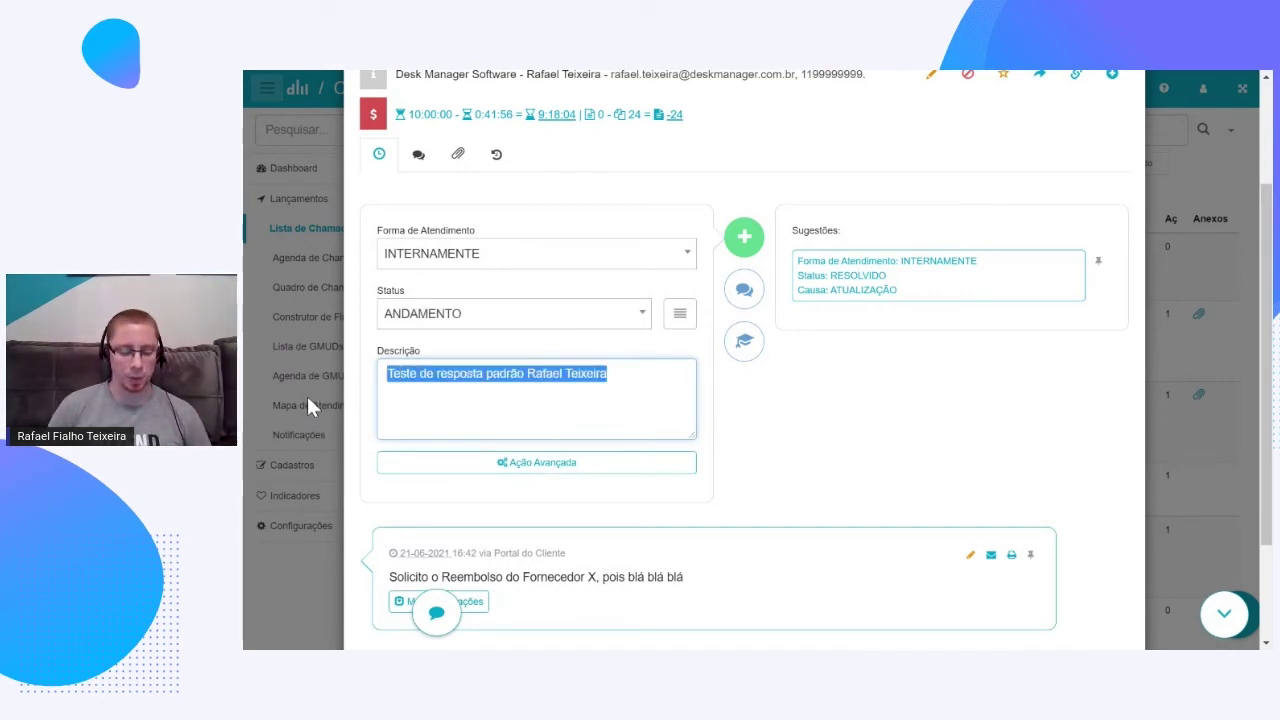
text(Estamos analisando)
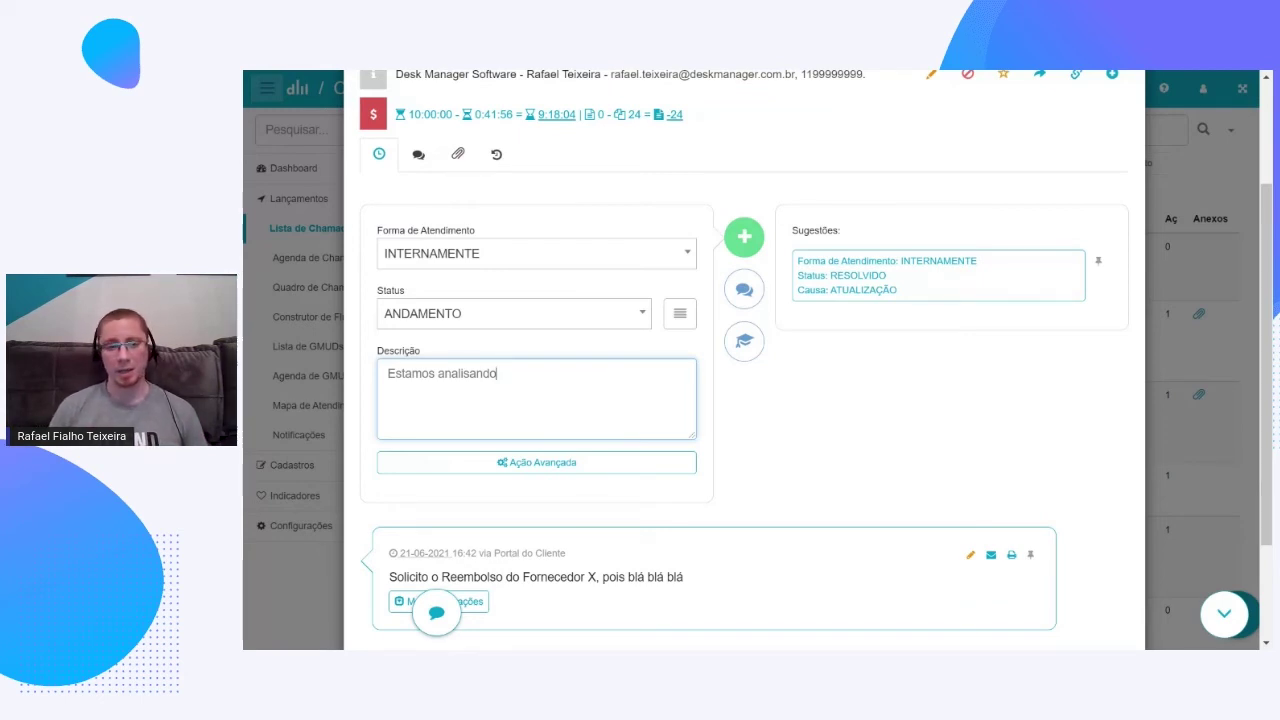
- Set the action's status to AGENDAMENTO and its date to 23-06-2021
click(430, 313)
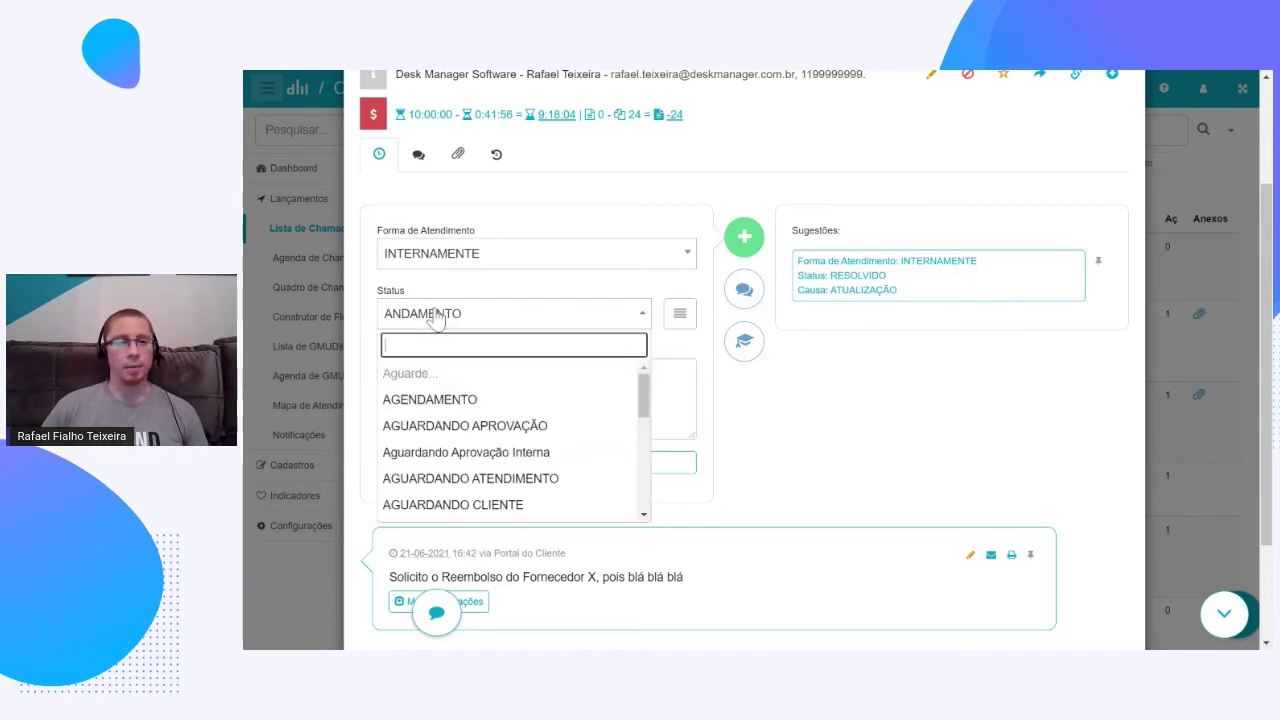
text(agen)
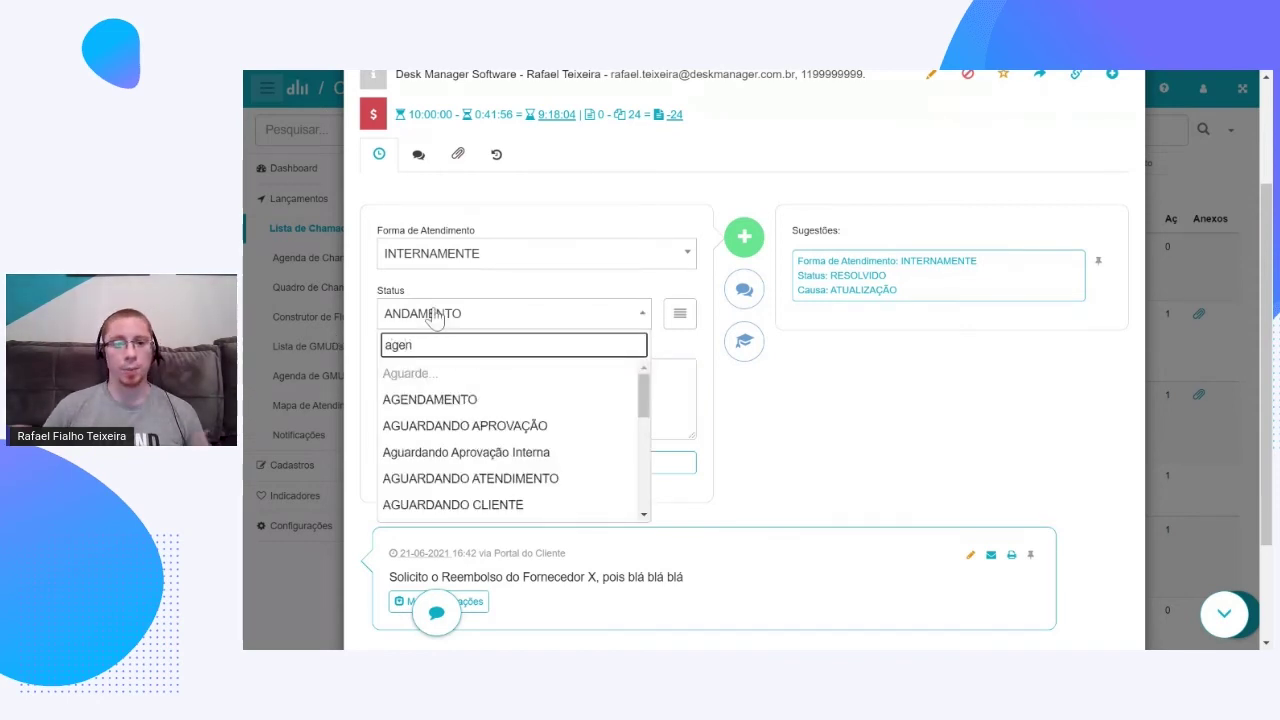
click(442, 373)
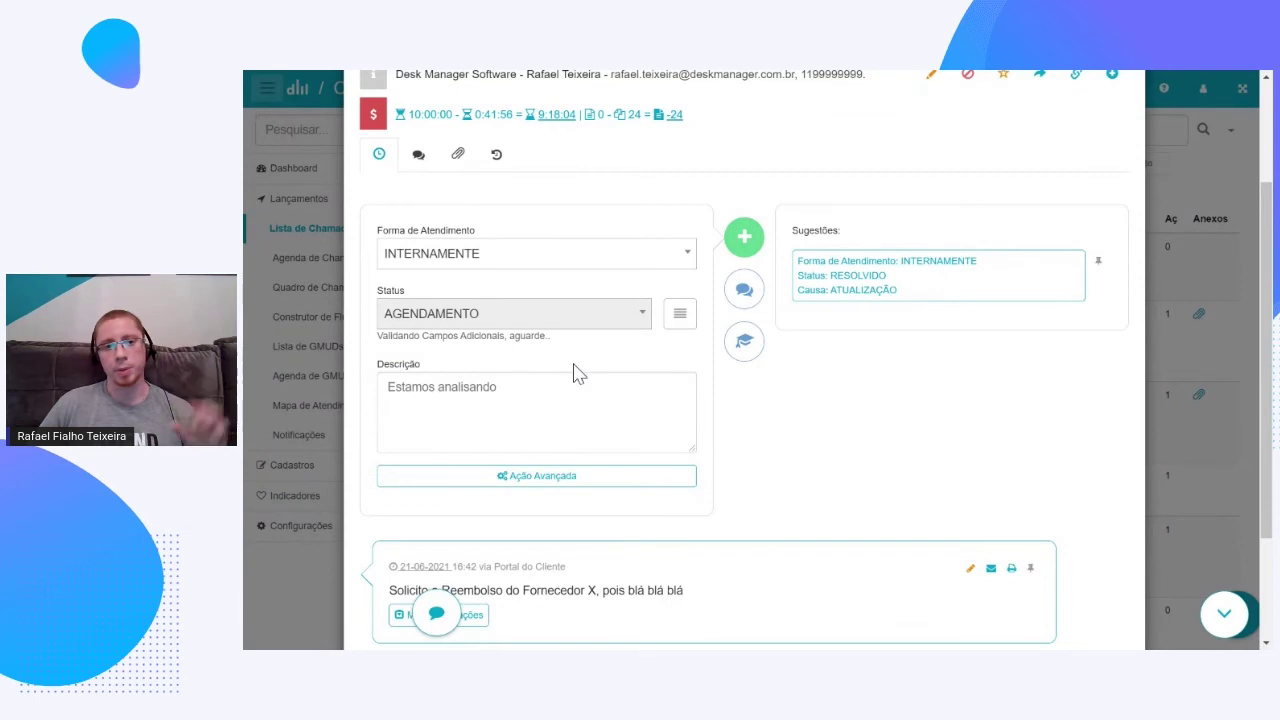
click(510, 434)
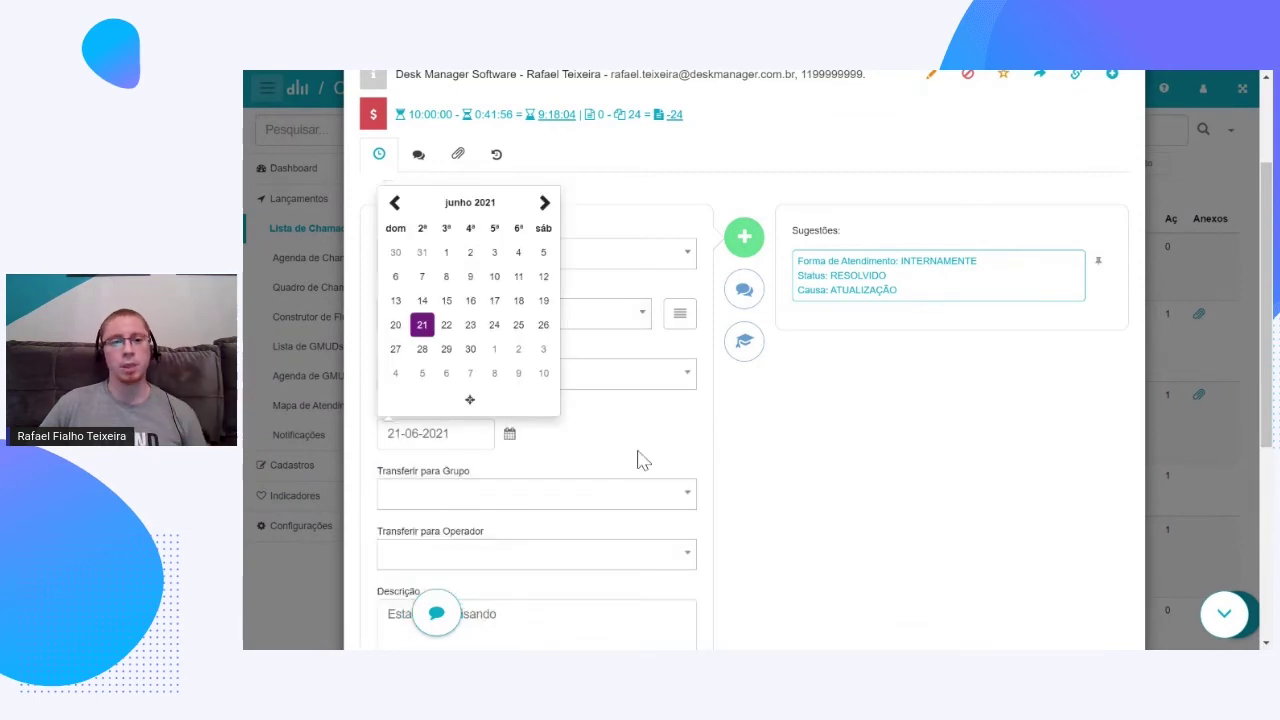
click(480, 326)
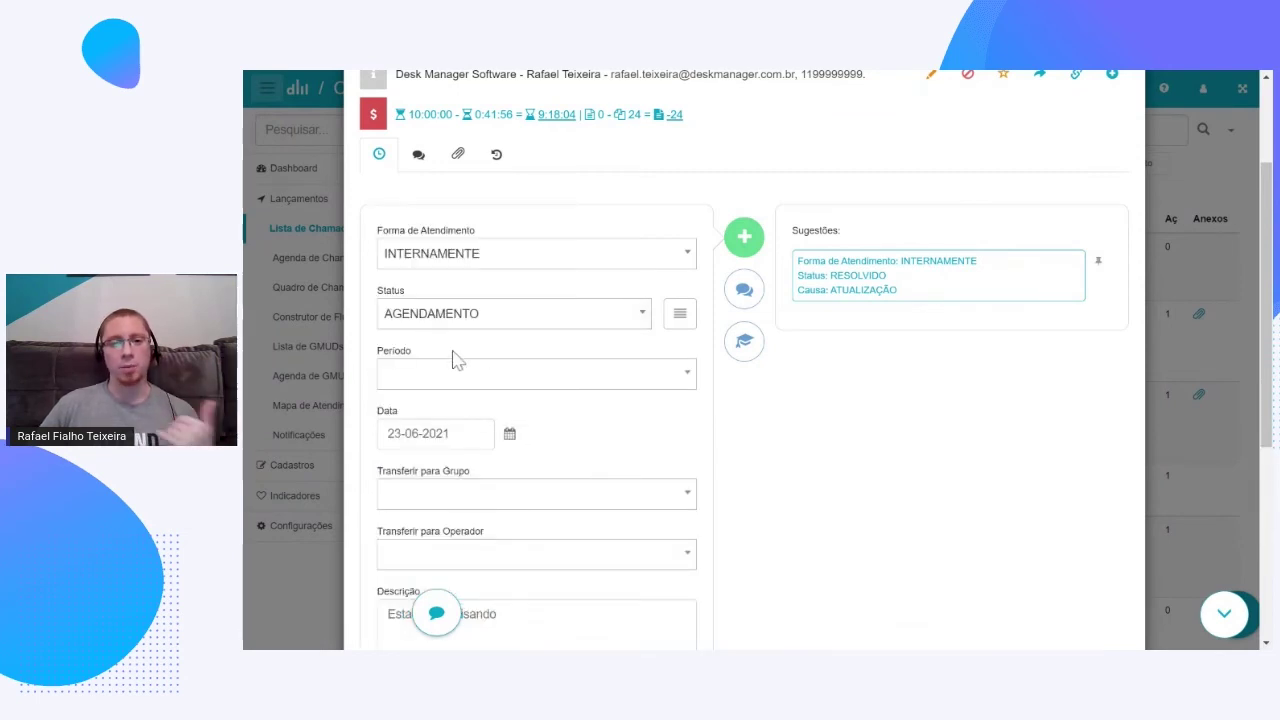
- Set the action's status to RESOLVIDO with cause DESLIGAMENTO USUÁRIO, and expand its Campos Extras na Interação section
click(600, 325)
text(resol)
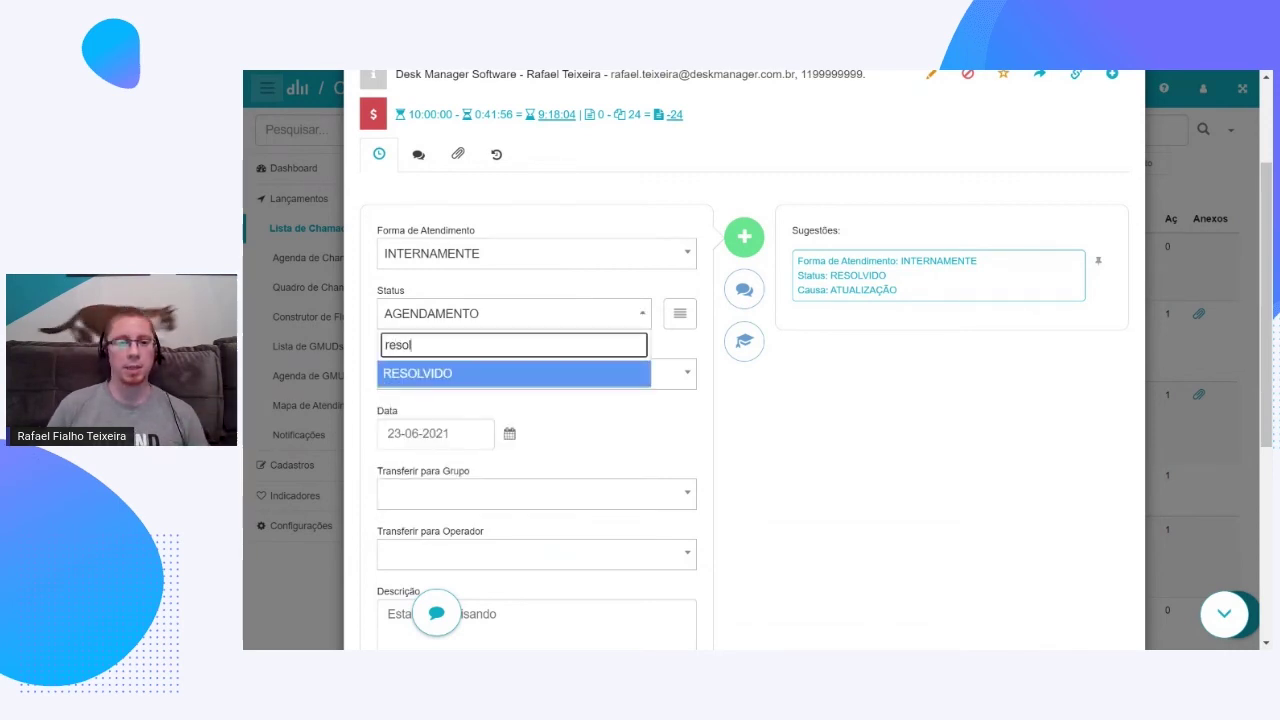
click(574, 373)
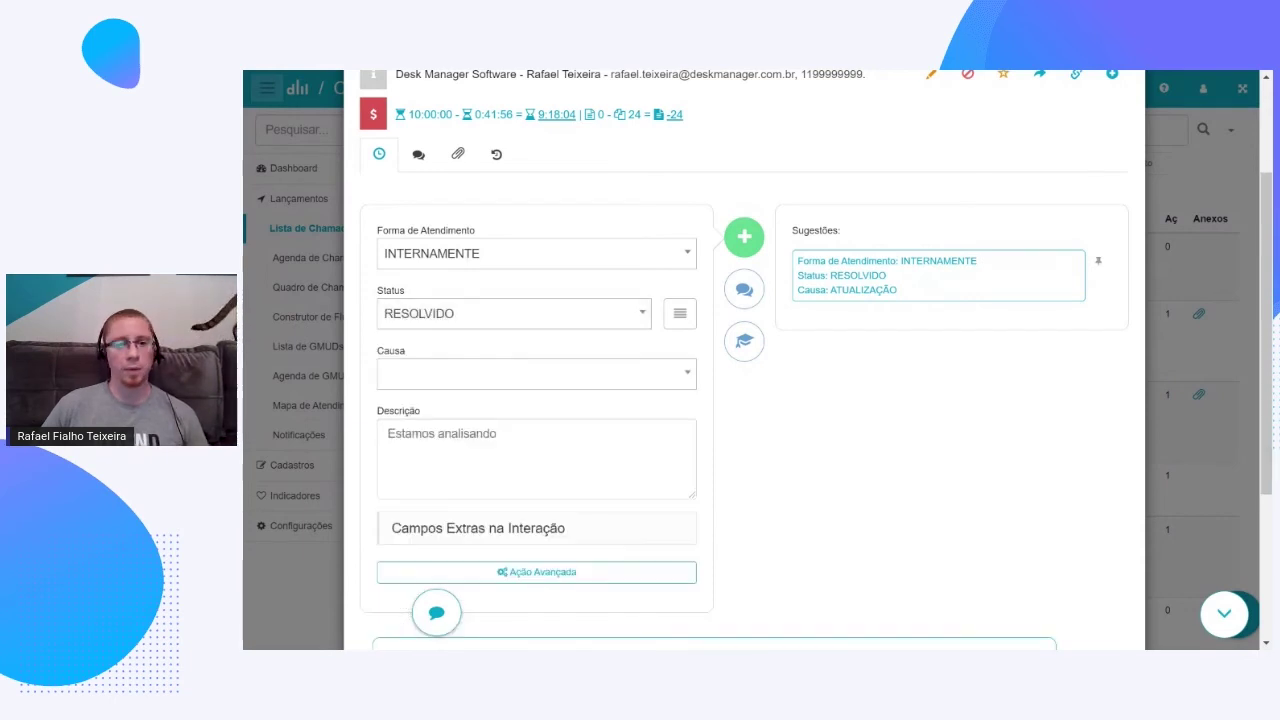
scroll(551, 420, down, 1)
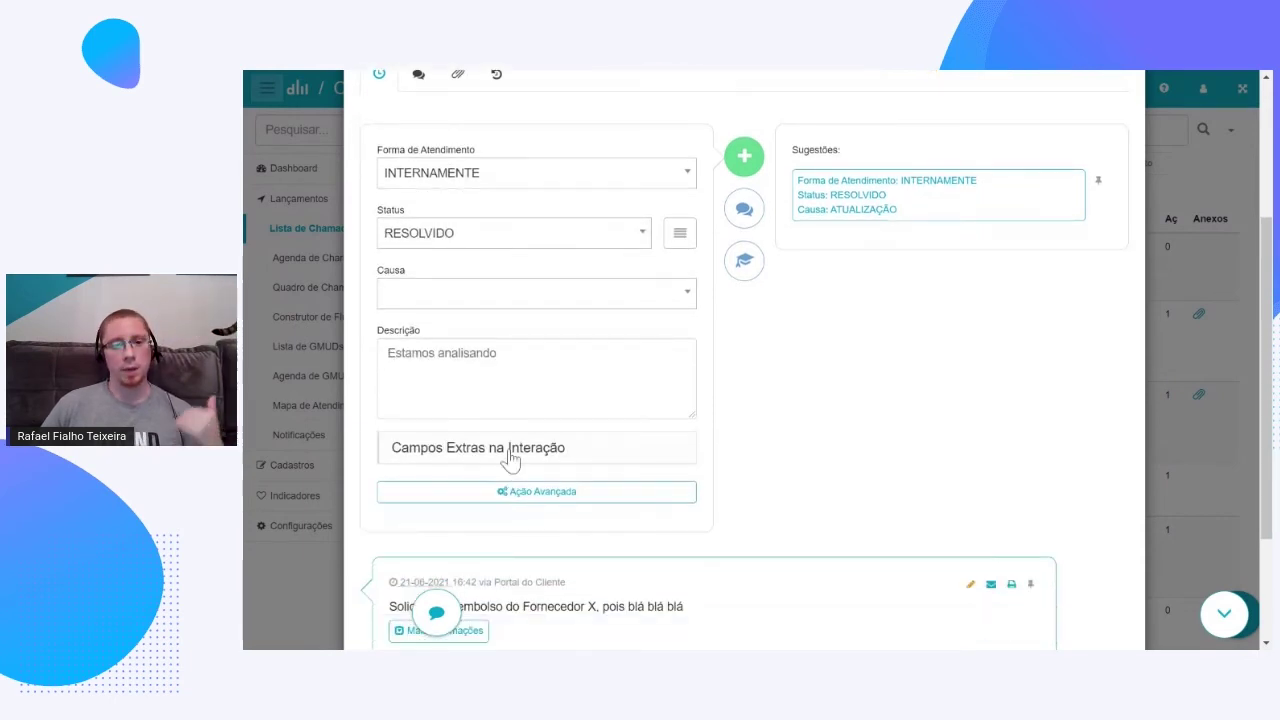
click(511, 457)
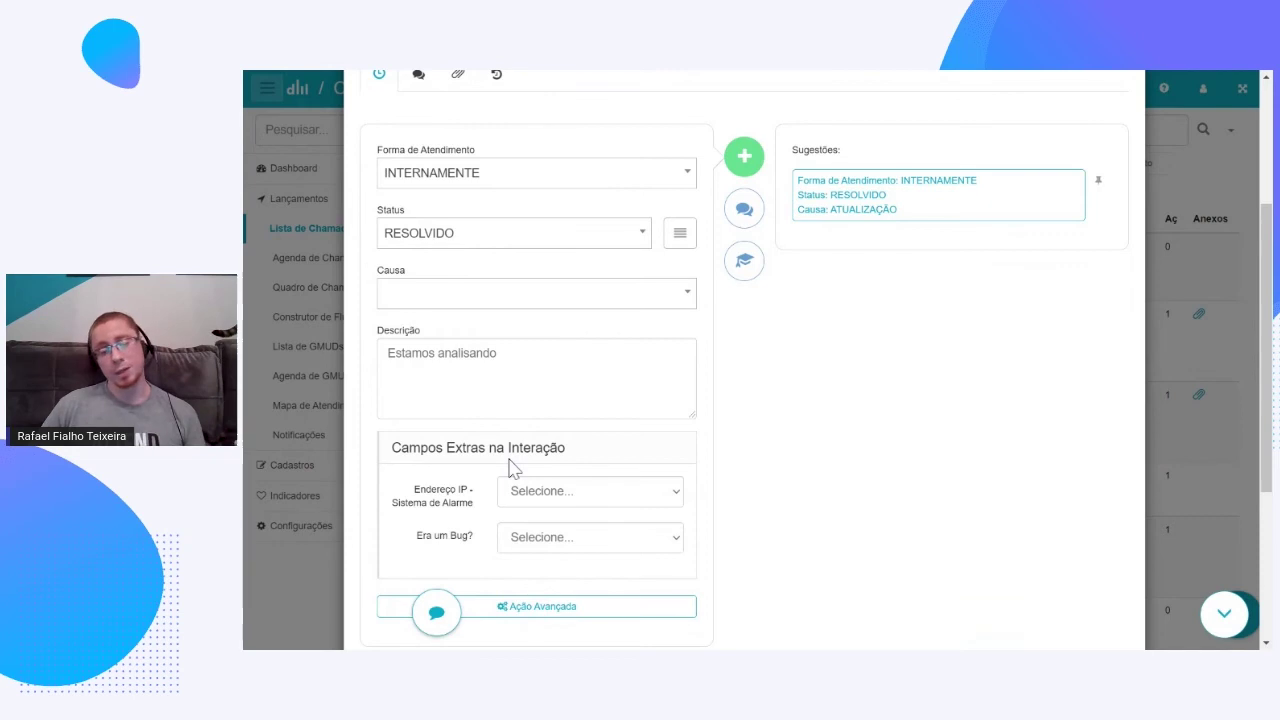
click(526, 297)
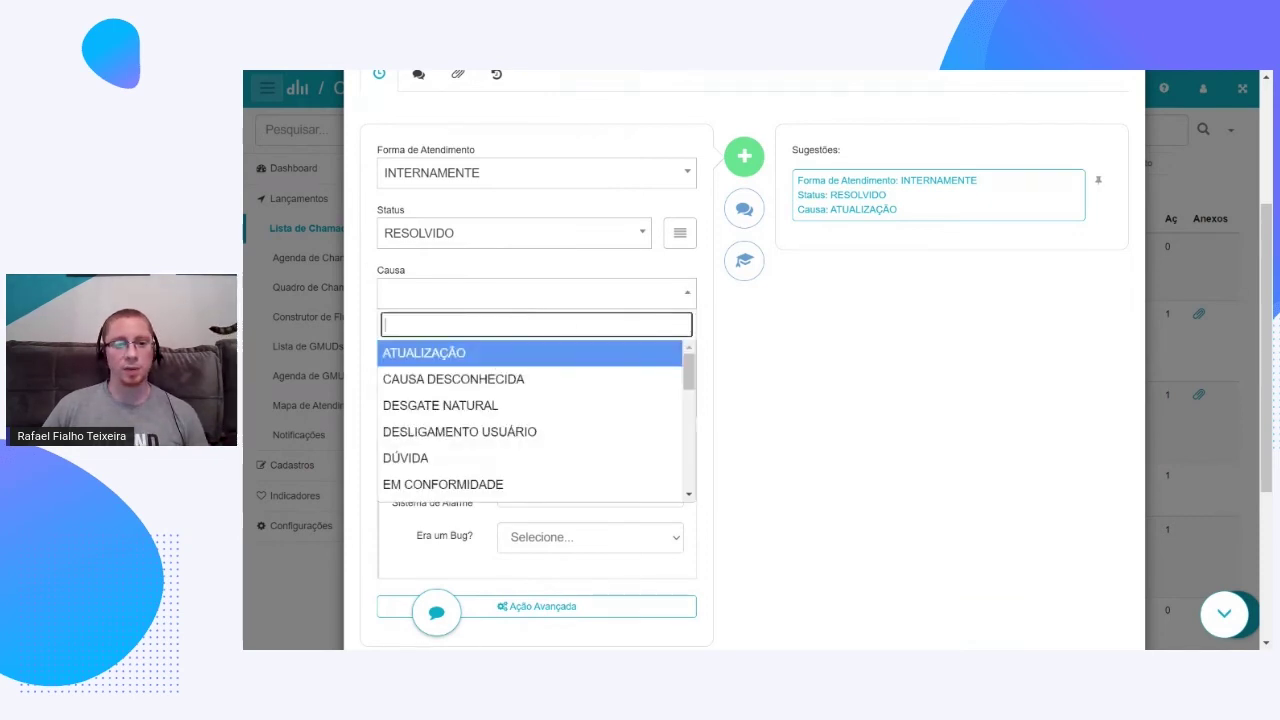
click(471, 431)
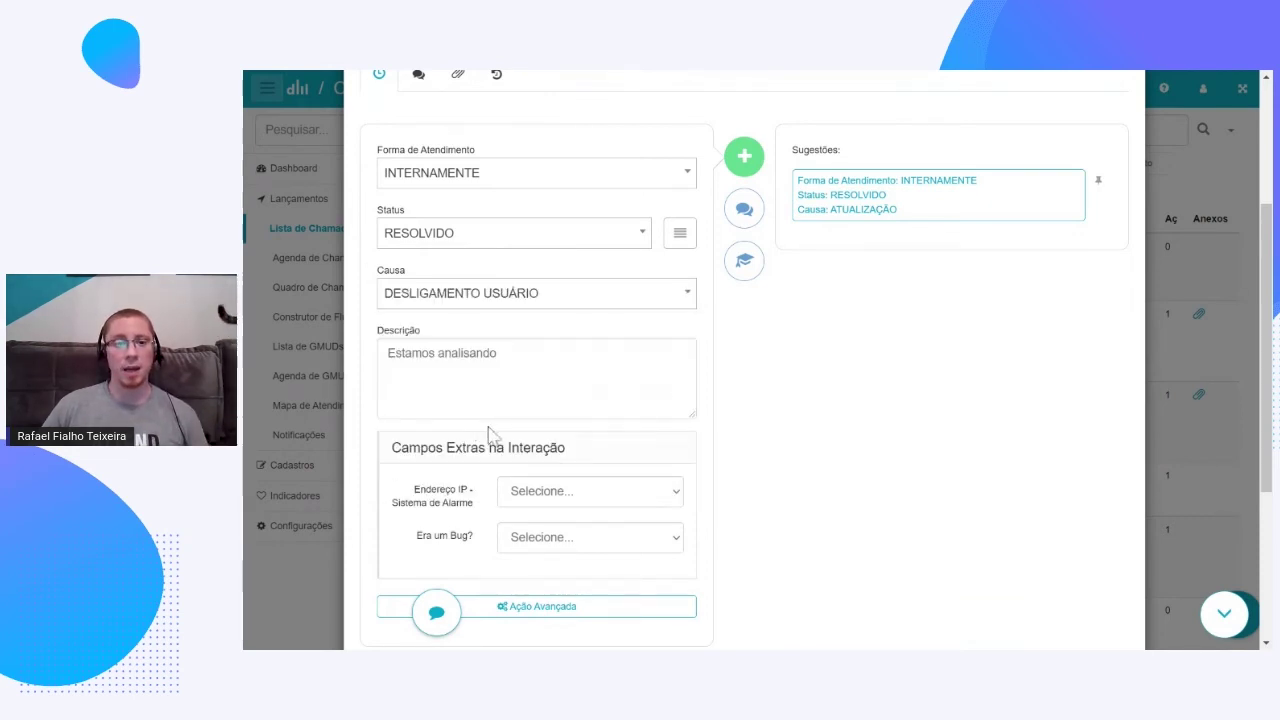
- Choose an option for the extra field Endereço IP - Sistema de Alarme
scroll(491, 437, down, 1)
scroll(491, 437, down, 1)
click(571, 417)
click(557, 462)
scroll(563, 477, up, 3)
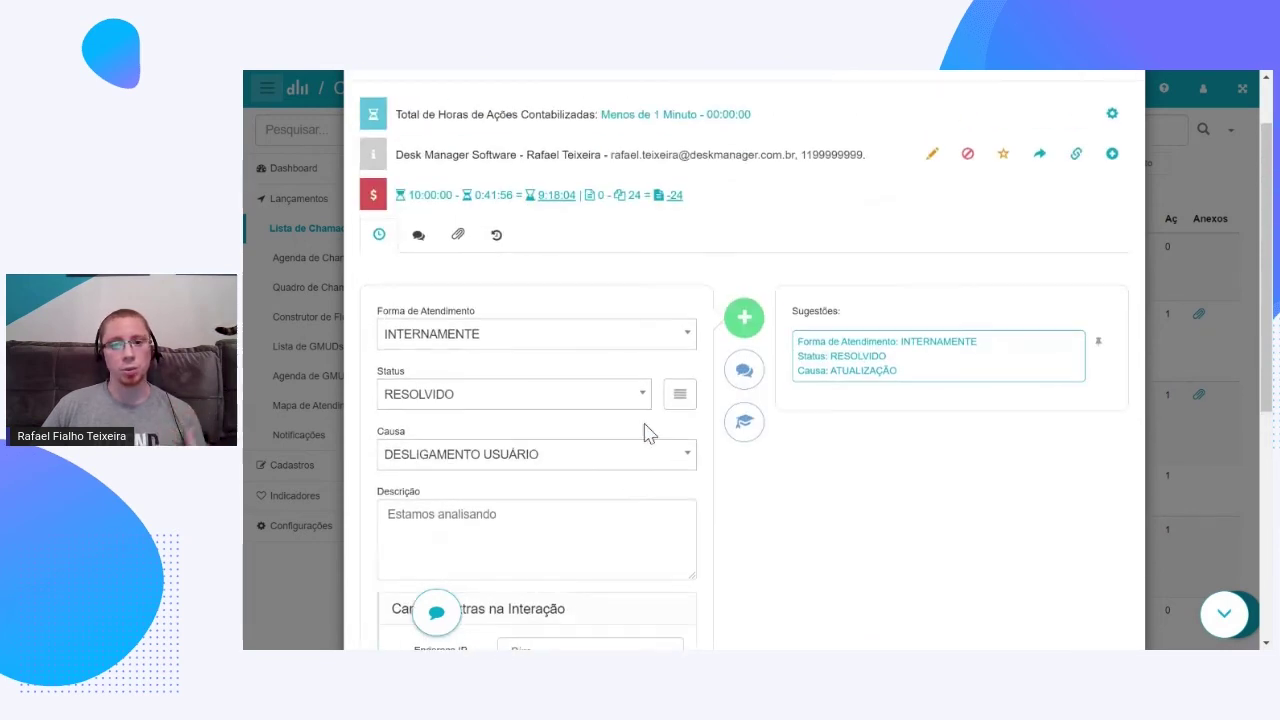
- Save the action to resolve the supplier-advance ticket, and close the ticket window
click(758, 326)
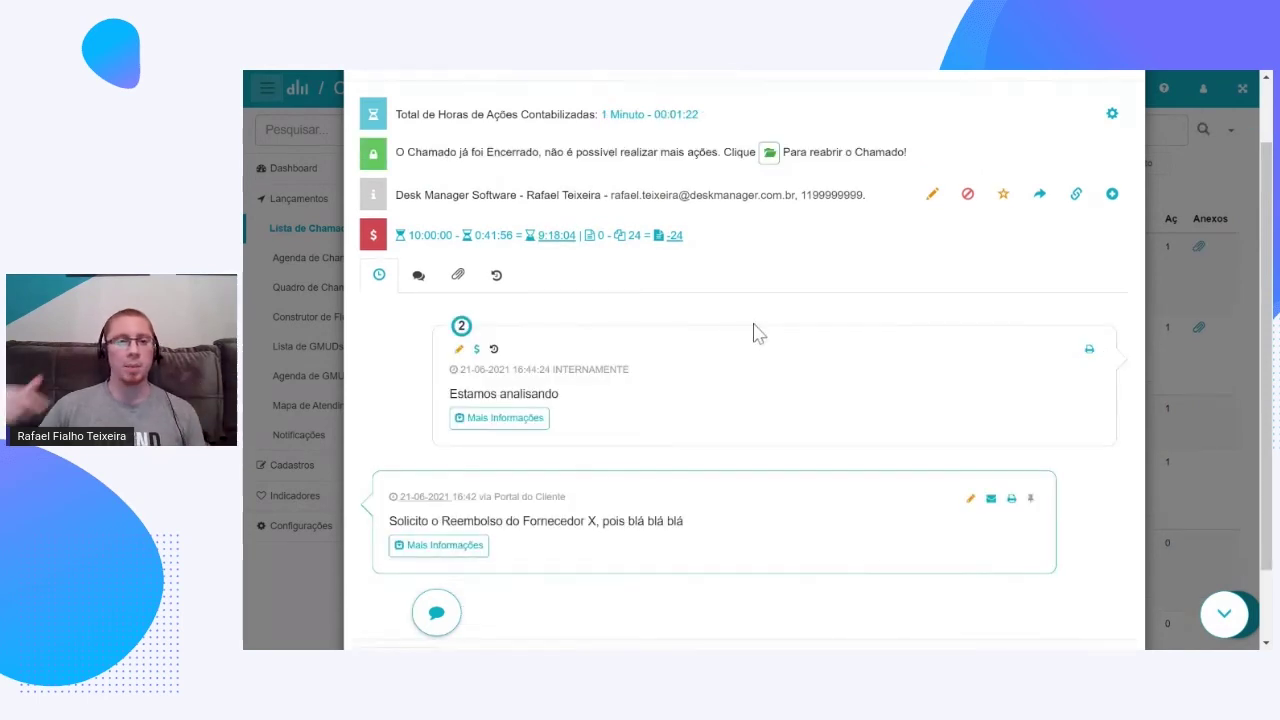
scroll(735, 322, up, 1)
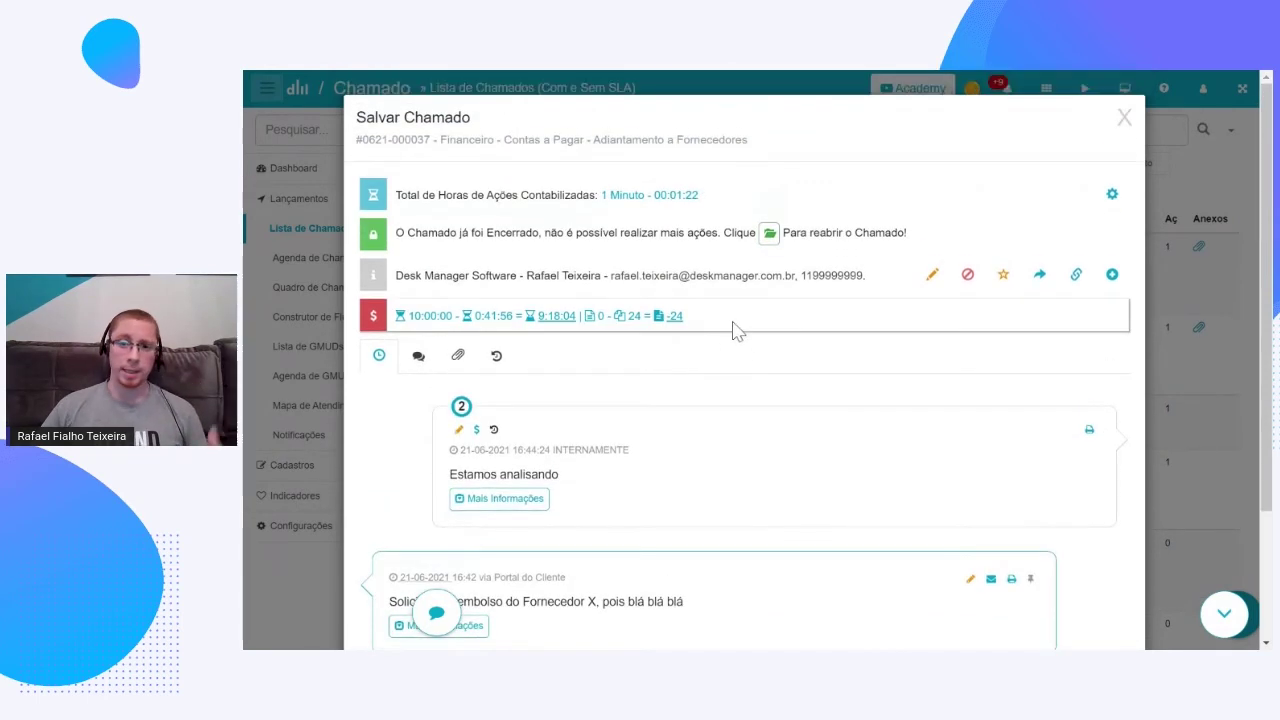
click(1126, 133)
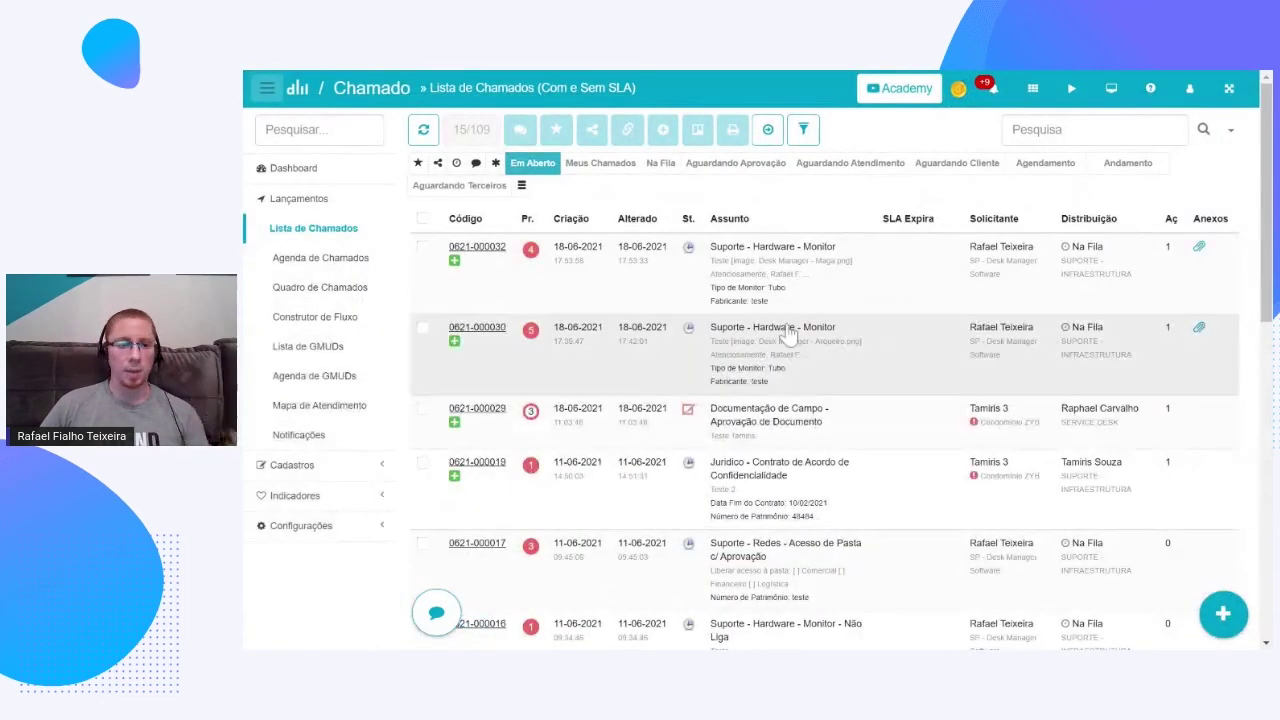
- Open the Insights indicators for Último Mês and review the SLA figures and Top 5 rankings
double_click(320, 496)
click(325, 505)
scroll(325, 510, down, 5)
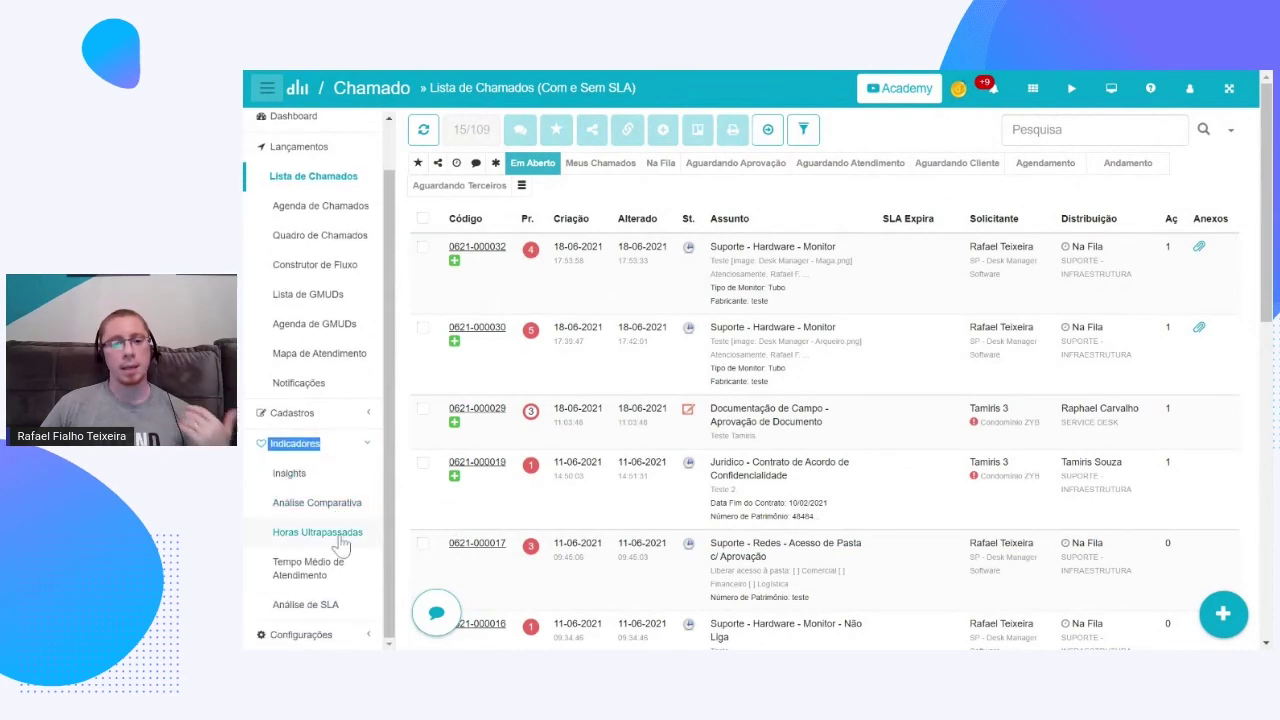
click(312, 476)
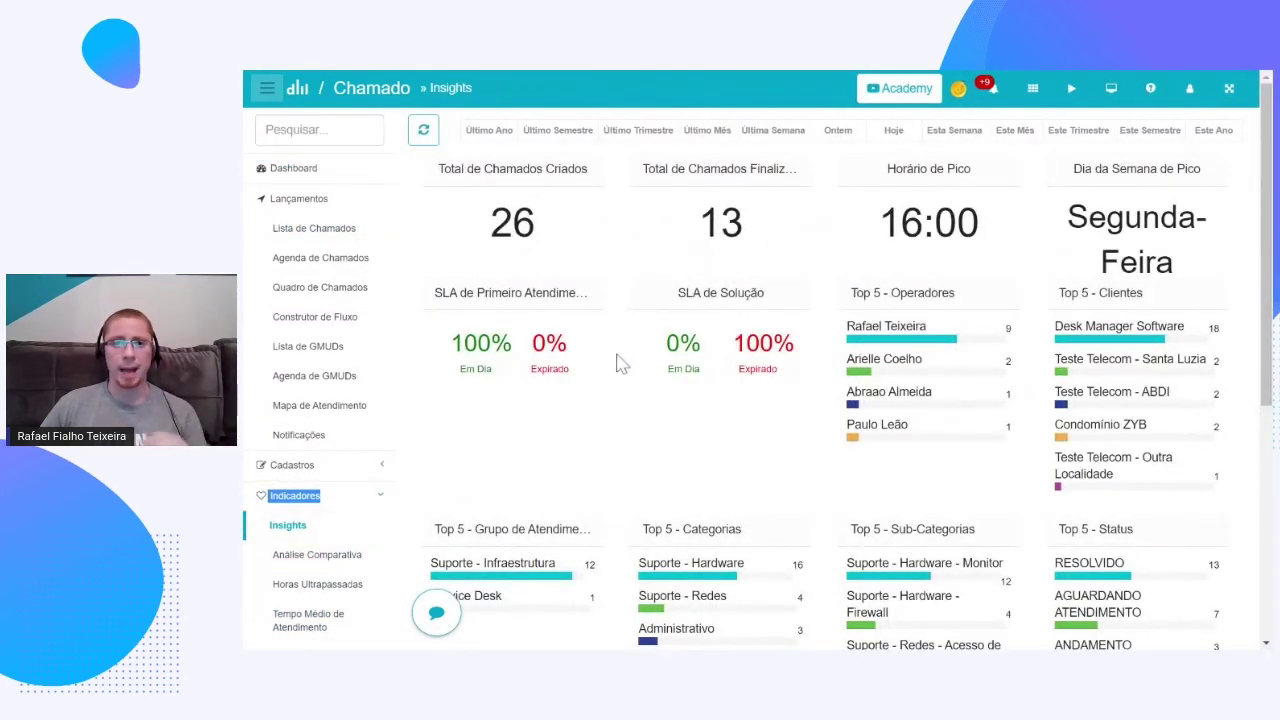
click(700, 132)
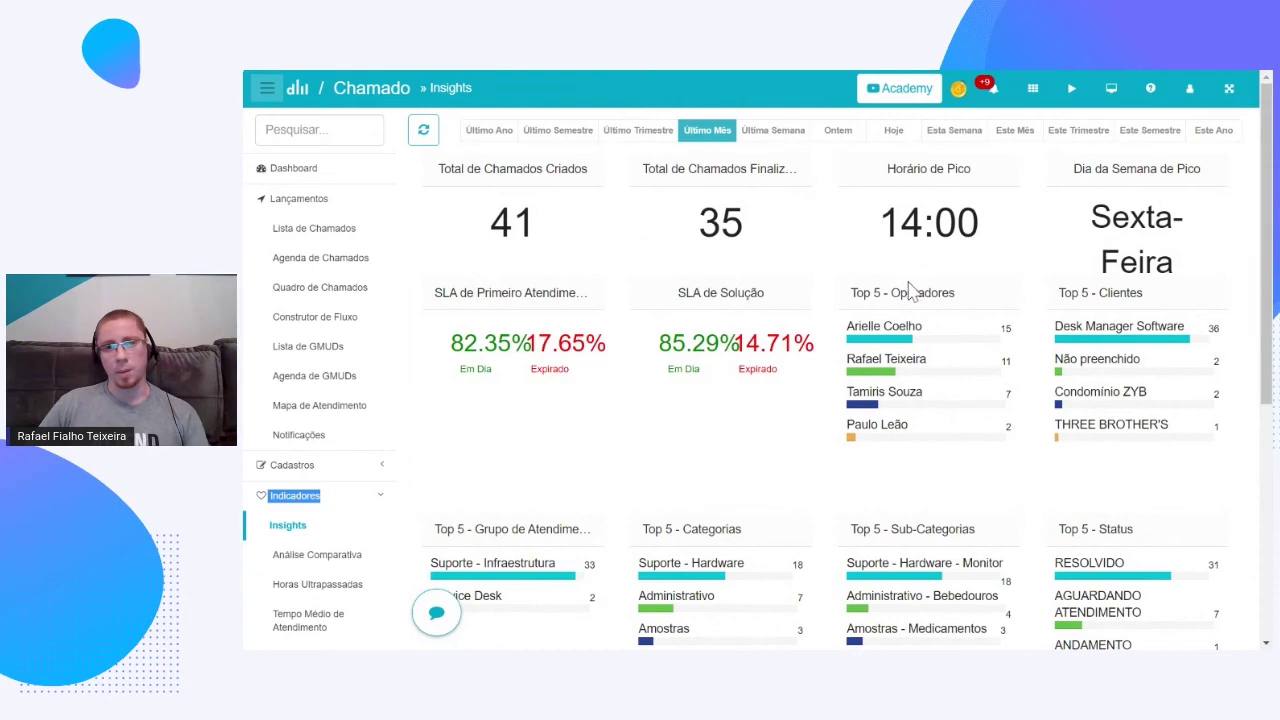
scroll(717, 506, down, 2)
drag(691, 402, 714, 571)
click(714, 571)
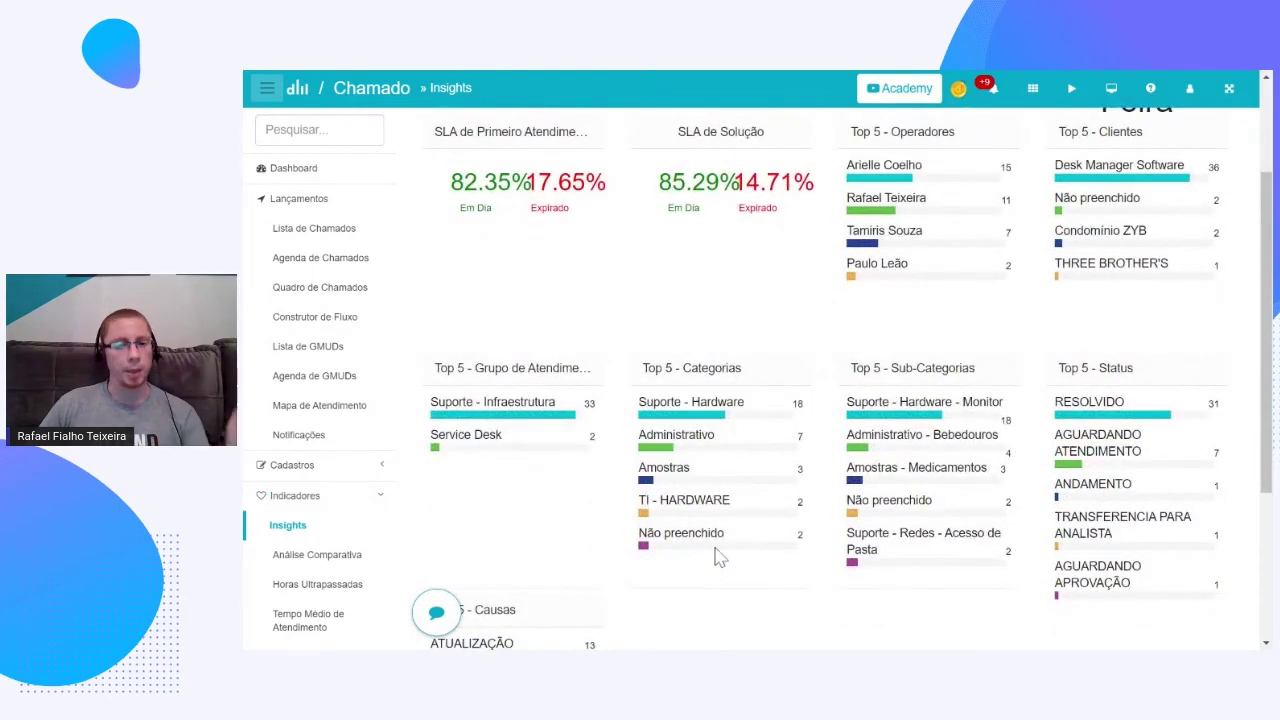
scroll(972, 420, up, 2)
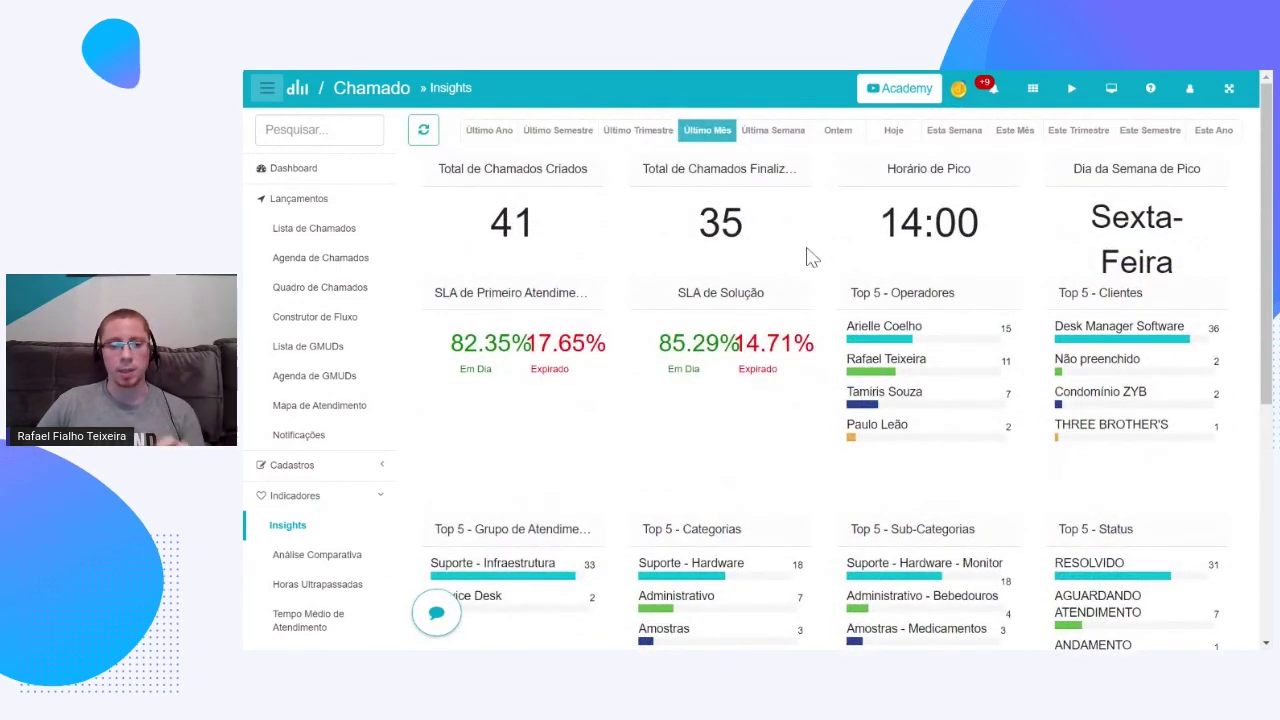
- Open Relatório de Chamados to review the available reports, and return to Lista de Chamados
scroll(290, 590, down, 4)
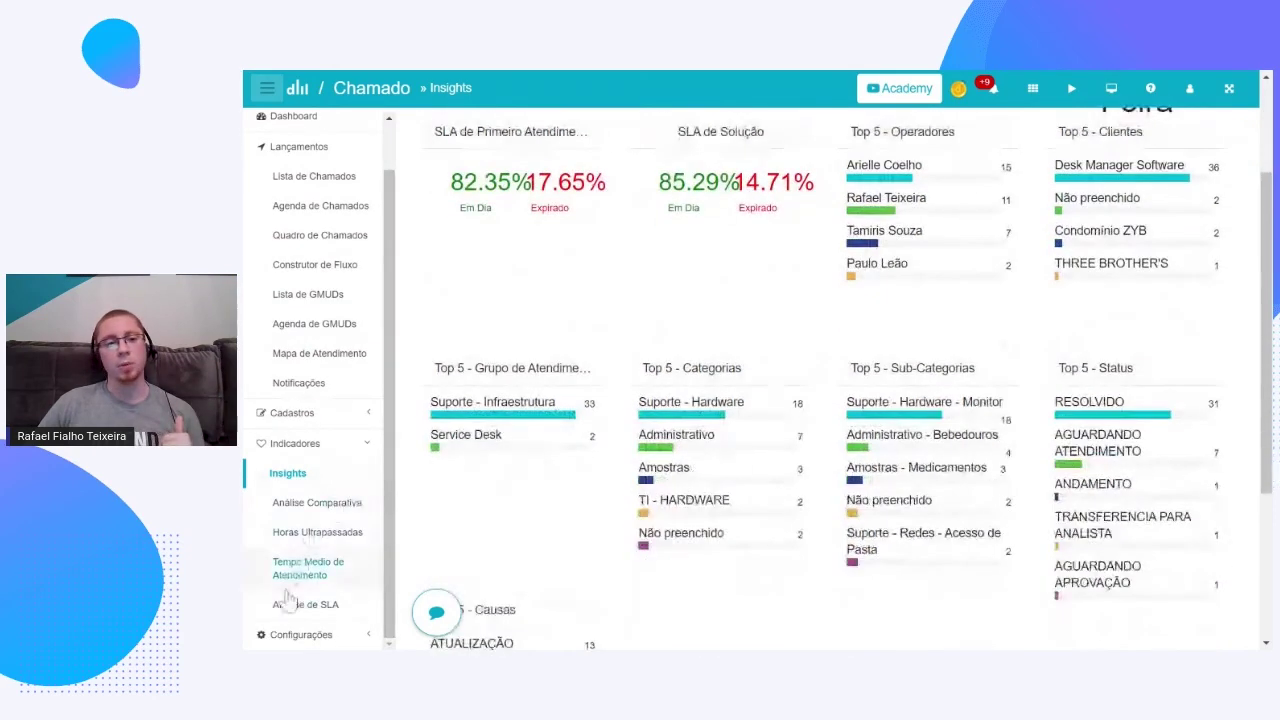
click(301, 634)
scroll(330, 500, down, 2)
click(320, 425)
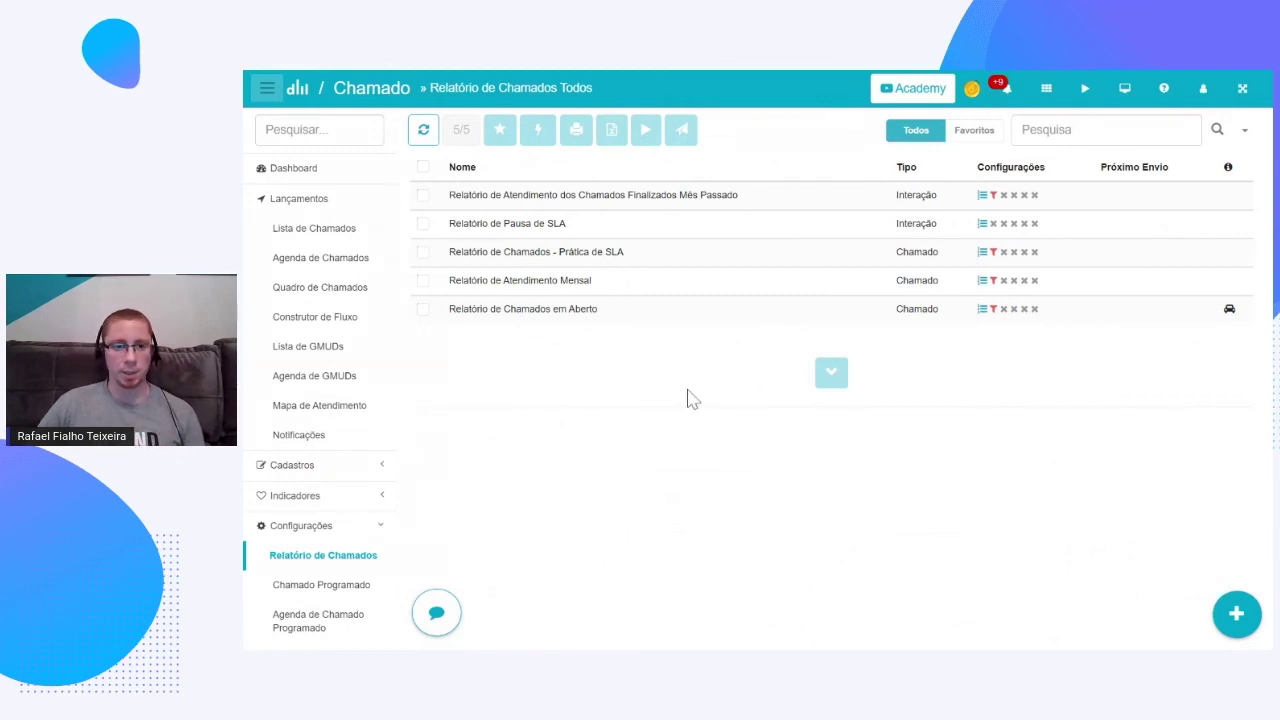
scroll(337, 243, down, 3)
scroll(370, 350, up, 3)
scroll(370, 350, up, 1)
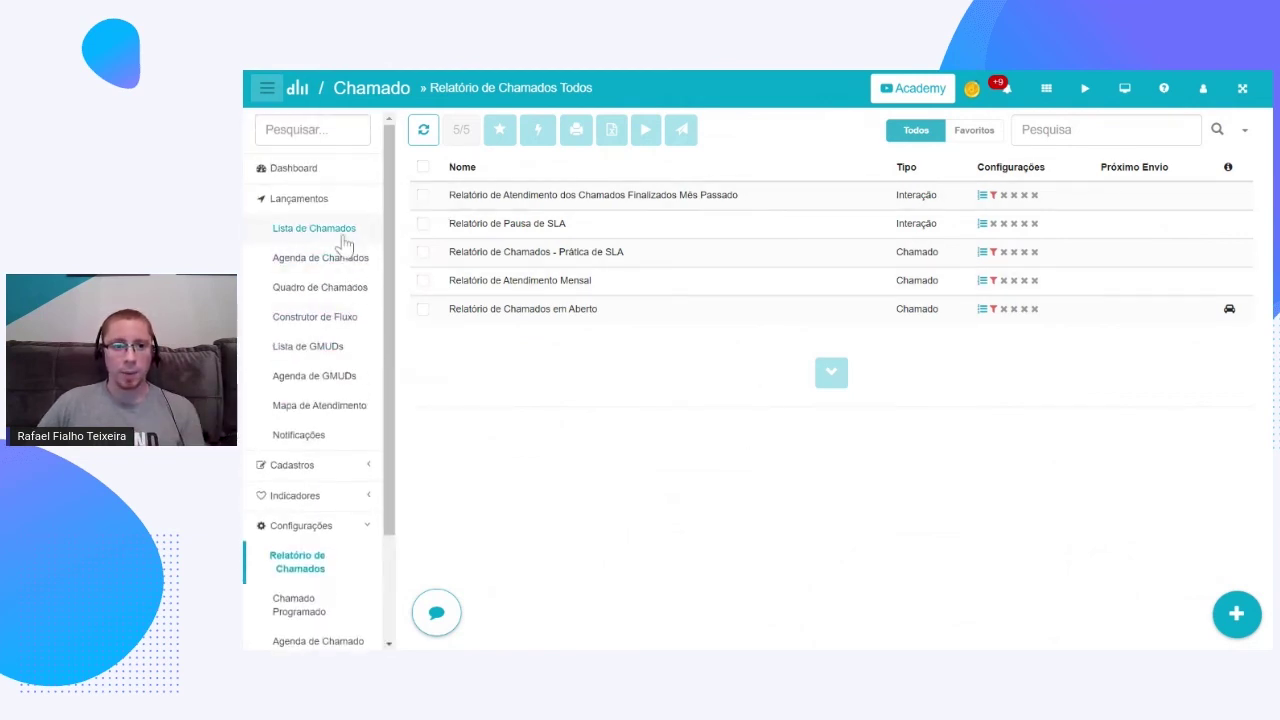
click(337, 238)
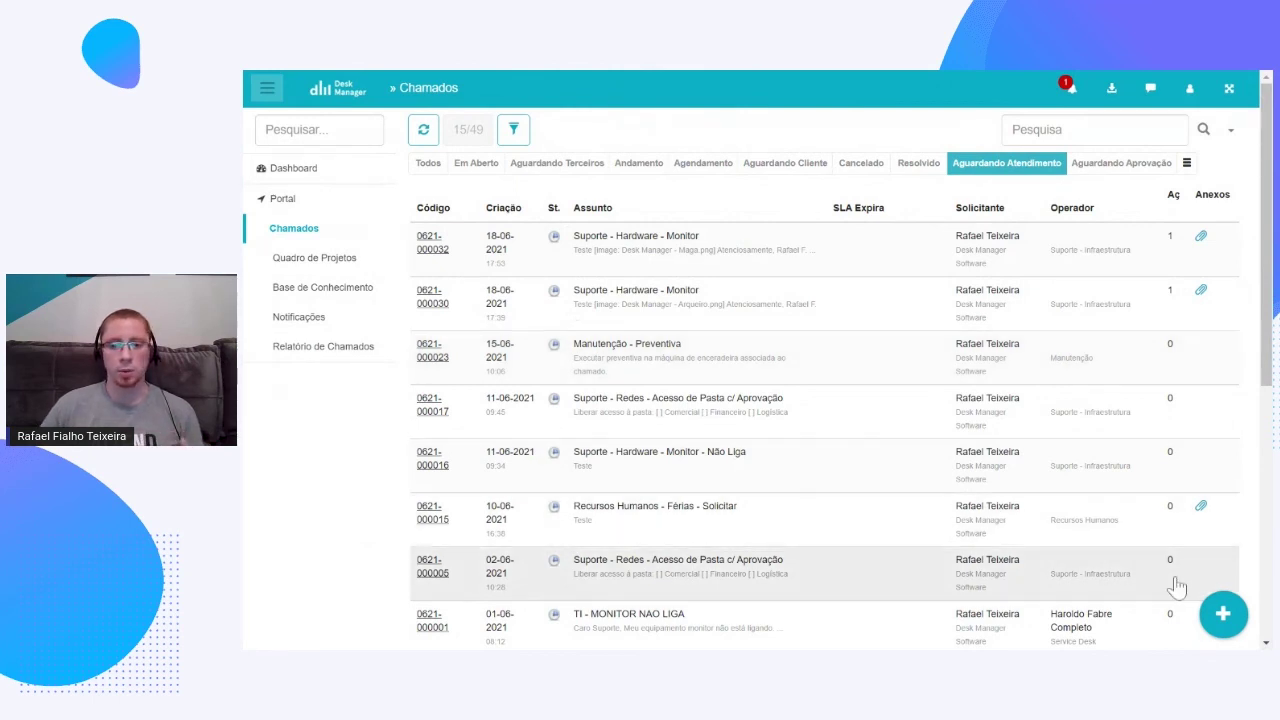
- Open a new ticket form in the customer portal and browse the subject options under Financeiro and Administrativo
click(1221, 616)
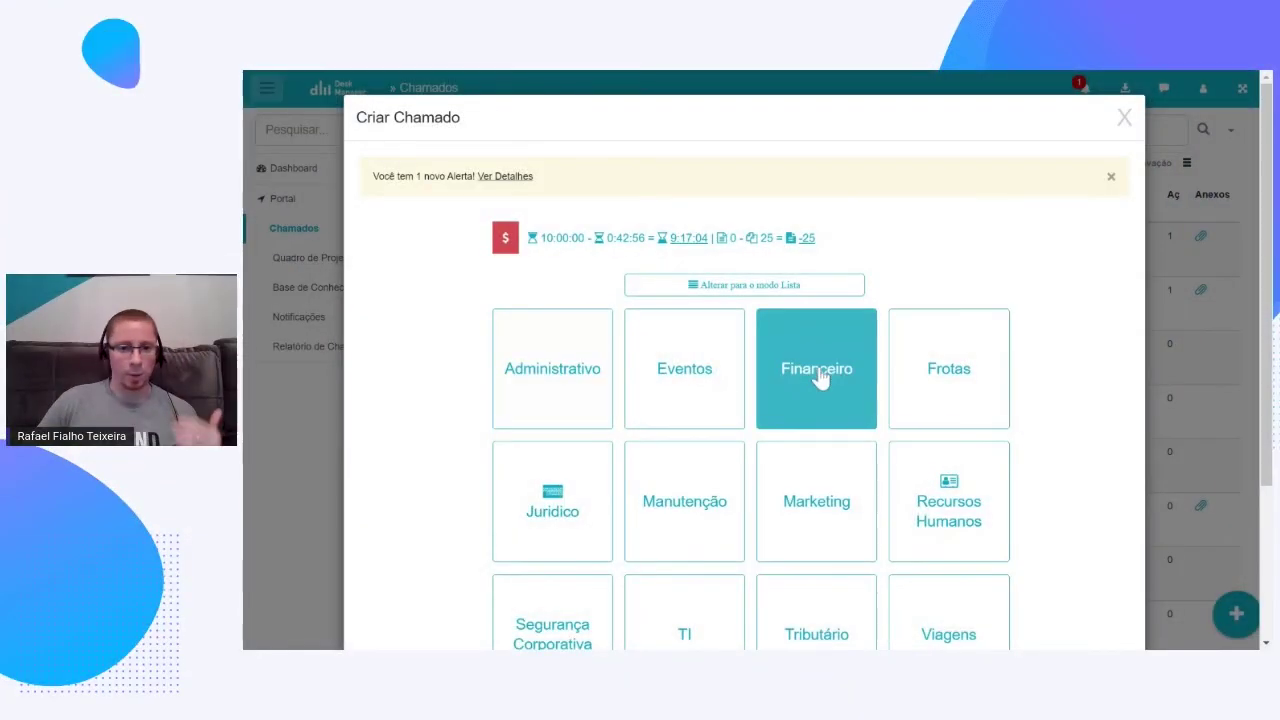
click(818, 376)
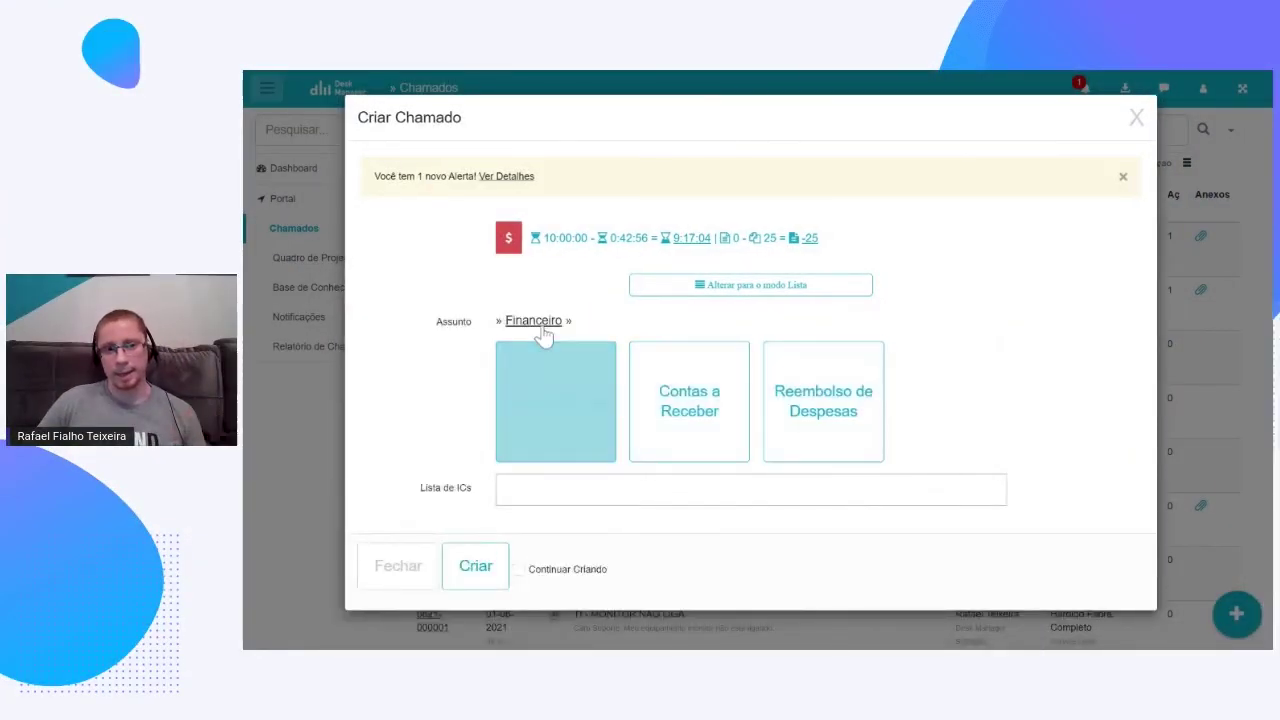
click(542, 333)
click(551, 363)
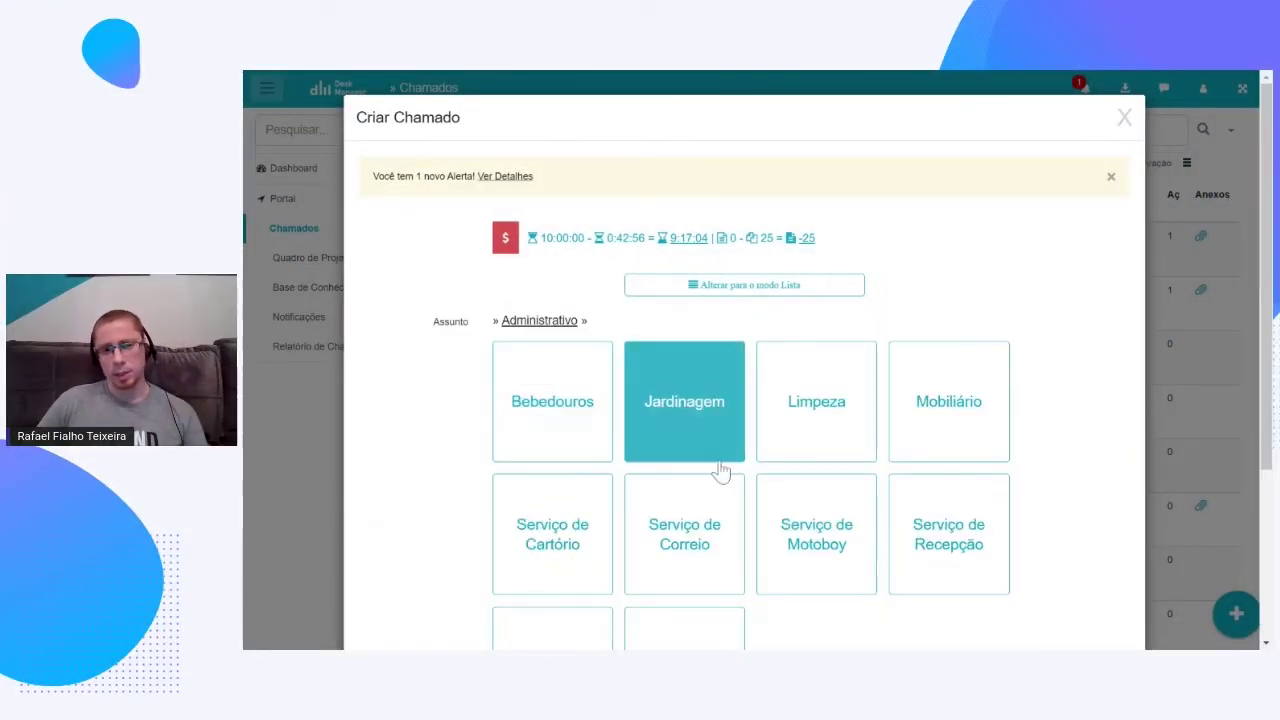
scroll(690, 500, down, 1)
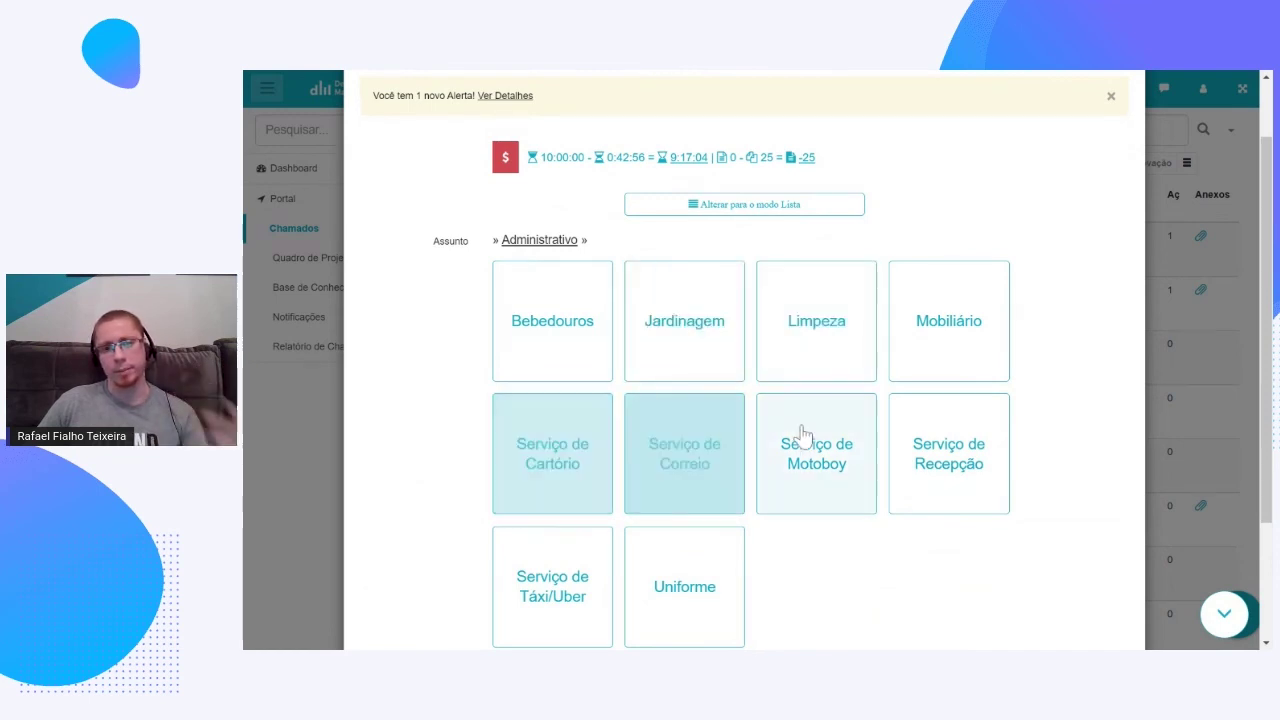
click(516, 242)
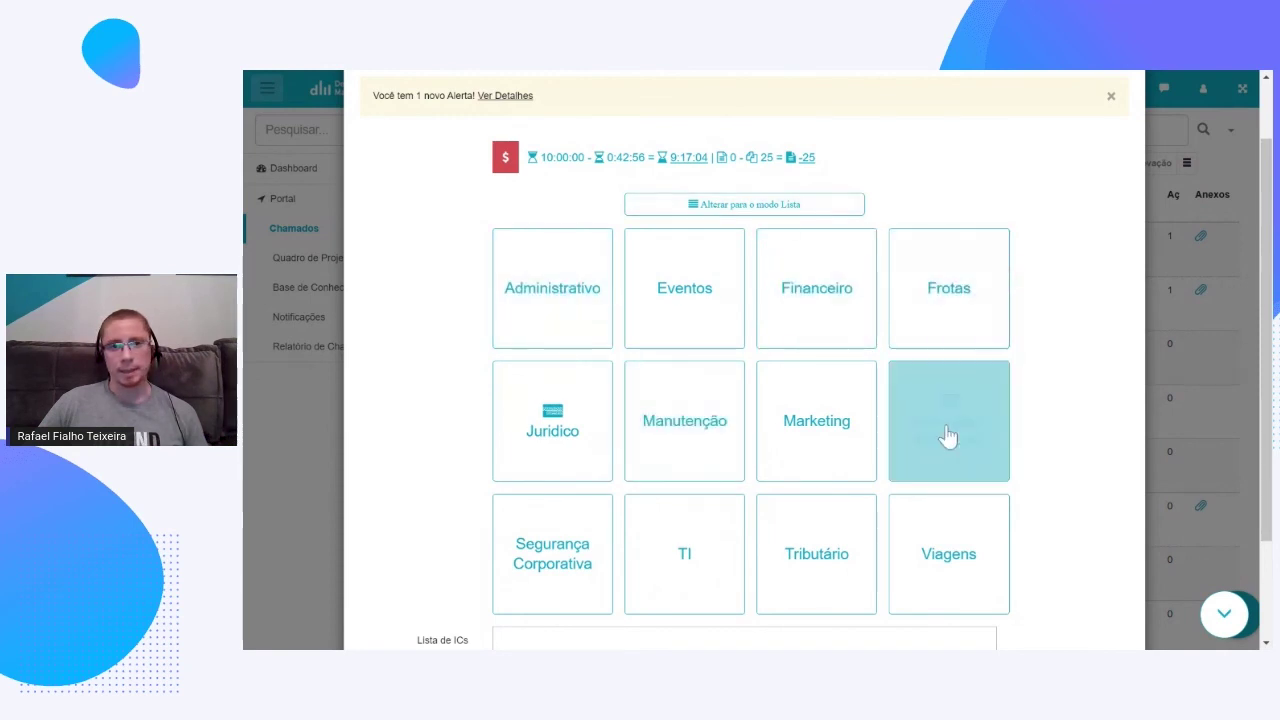
scroll(750, 530, up, 1)
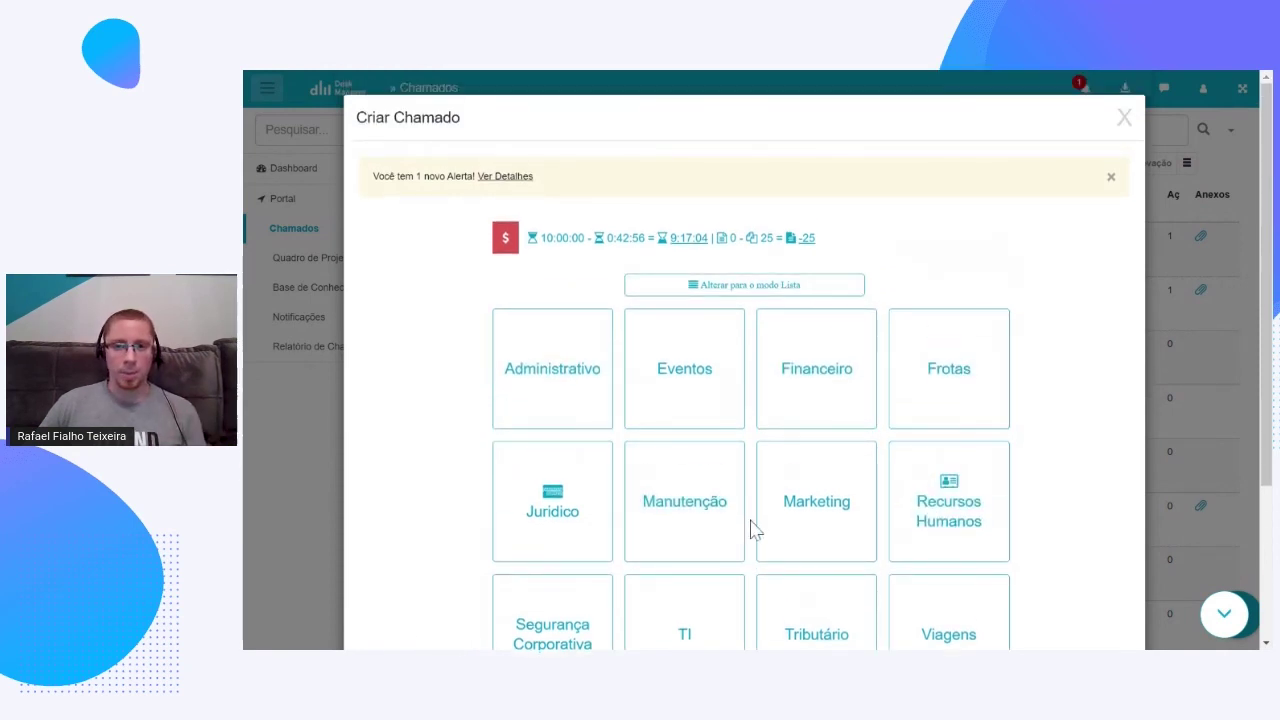